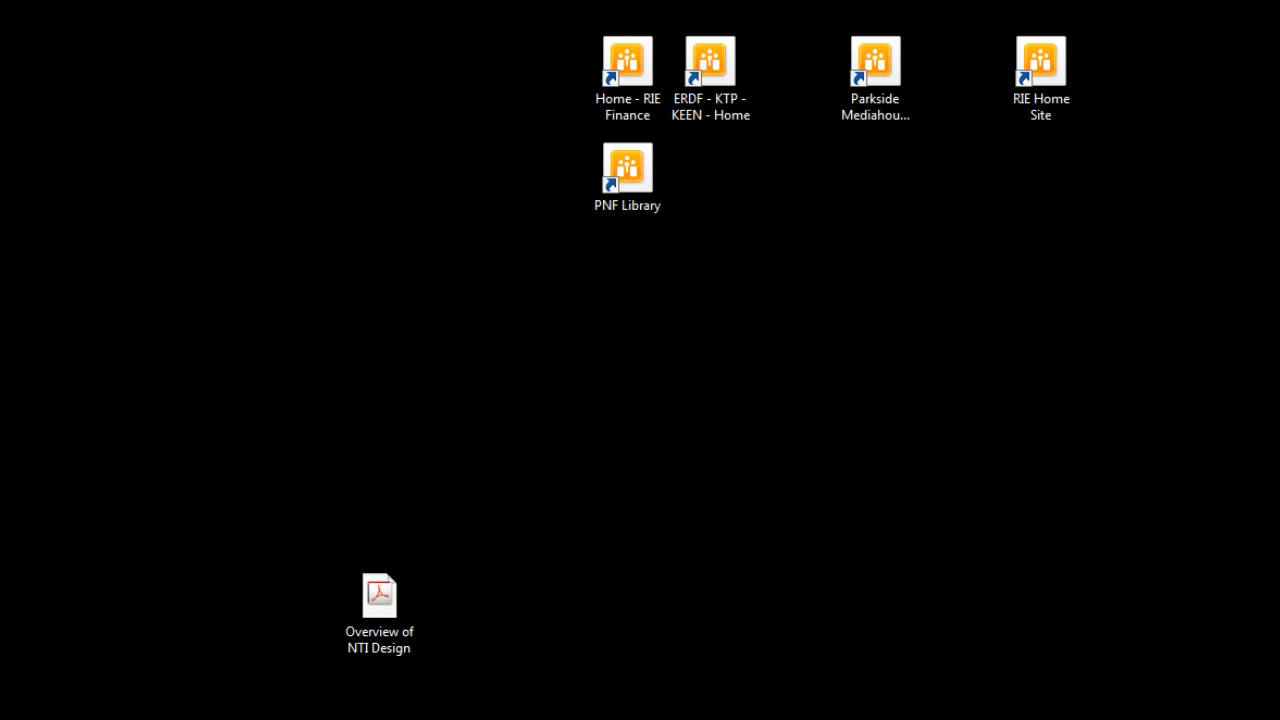
Open the PNF Library site and look through the projects grouped under Business, Law & Social Sciences (BLSS), collapsing the group again.
double_click(628, 168)
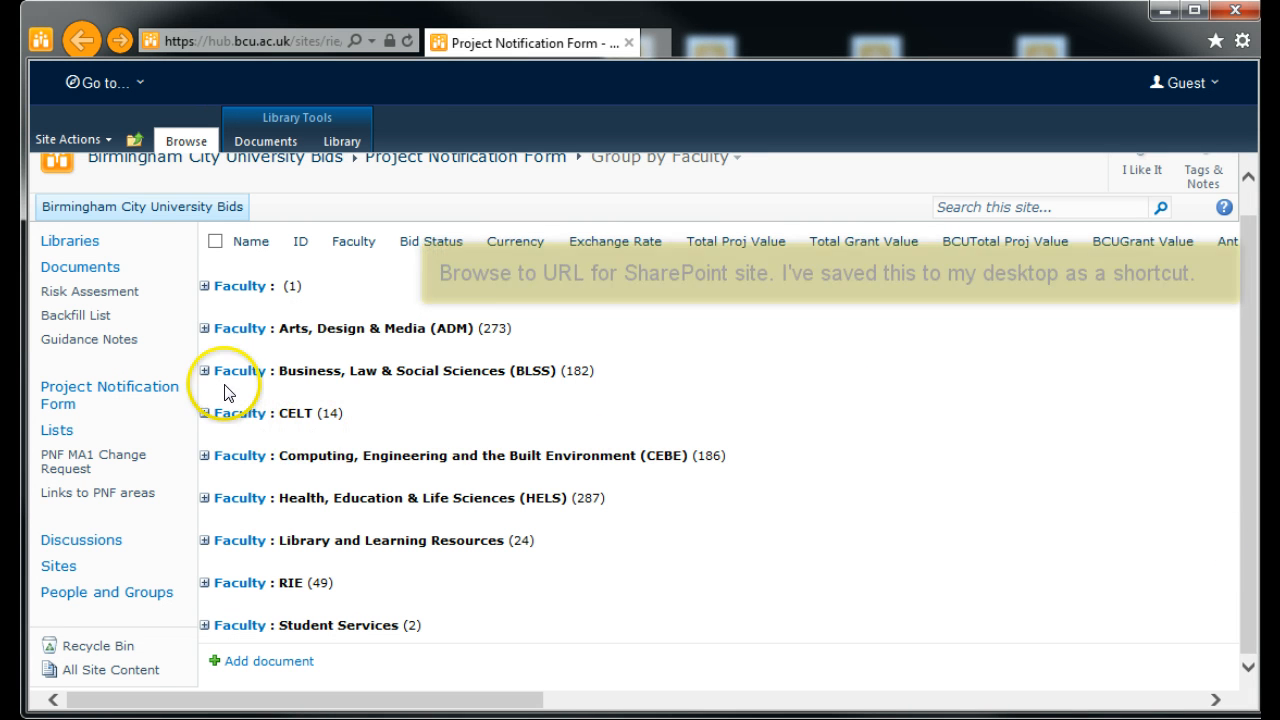
click(203, 374)
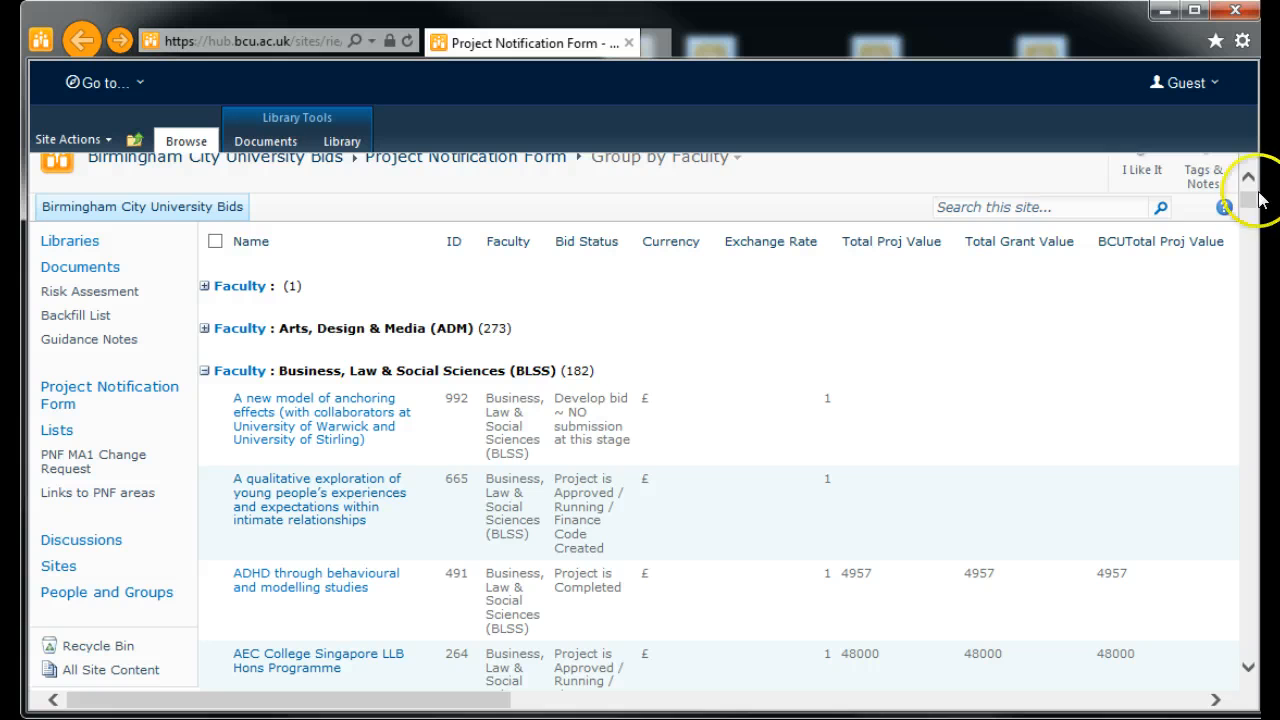
mouse_move(1249, 207)
mouse_down()
mouse_move(1250, 233)
mouse_move(1249, 182)
mouse_move(1253, 196)
mouse_up()
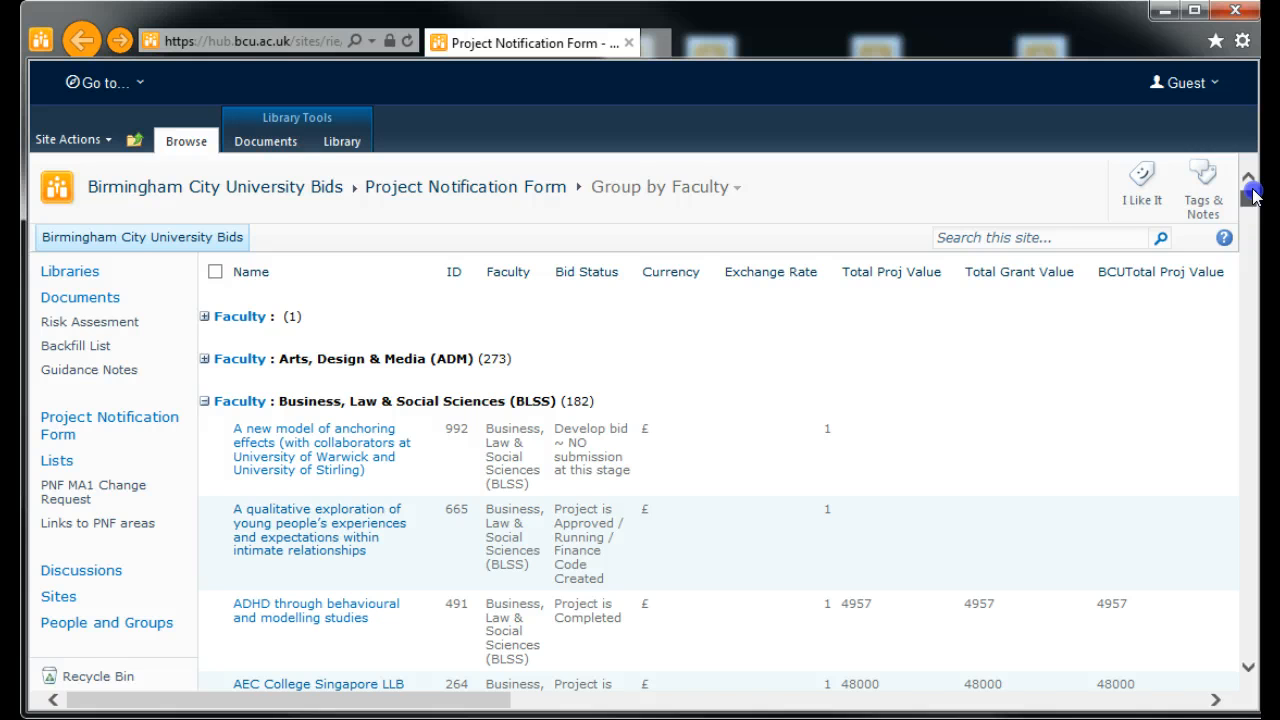
click(204, 401)
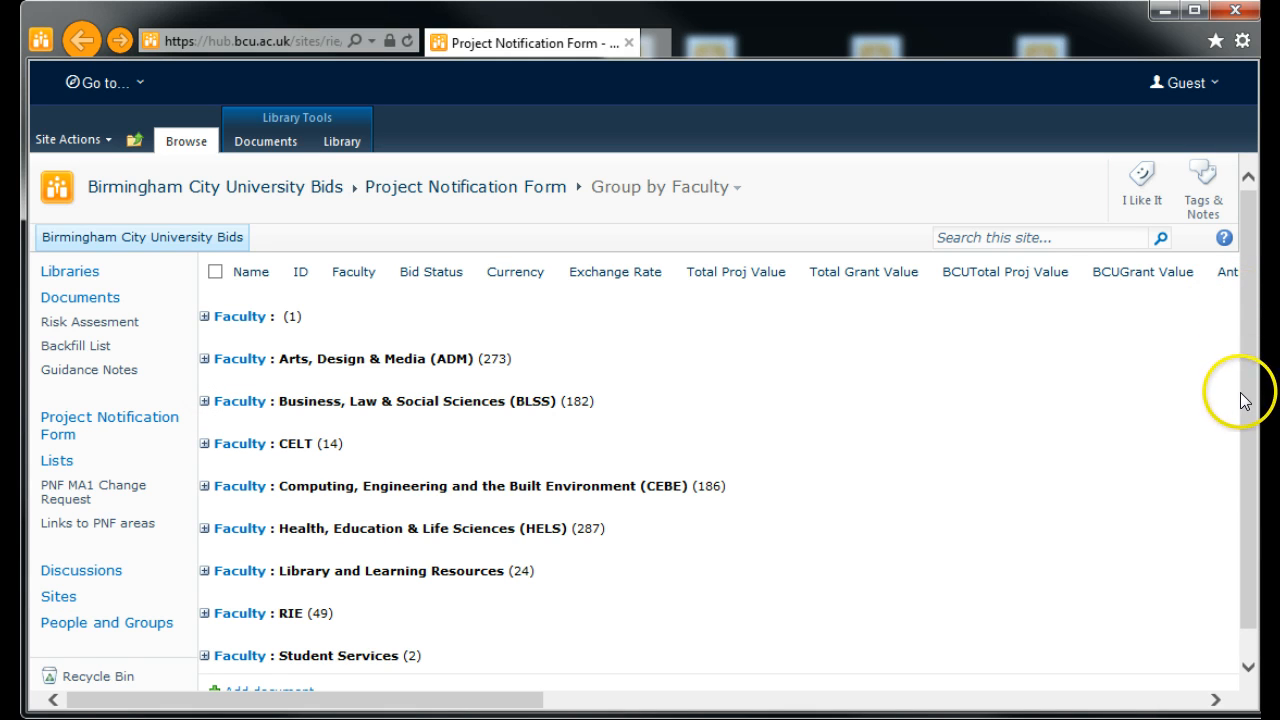
Add a new Project Notification Form to the library, titled "My Project title", with Faculty/Department set to RIE.
drag(1244, 400, 1246, 505)
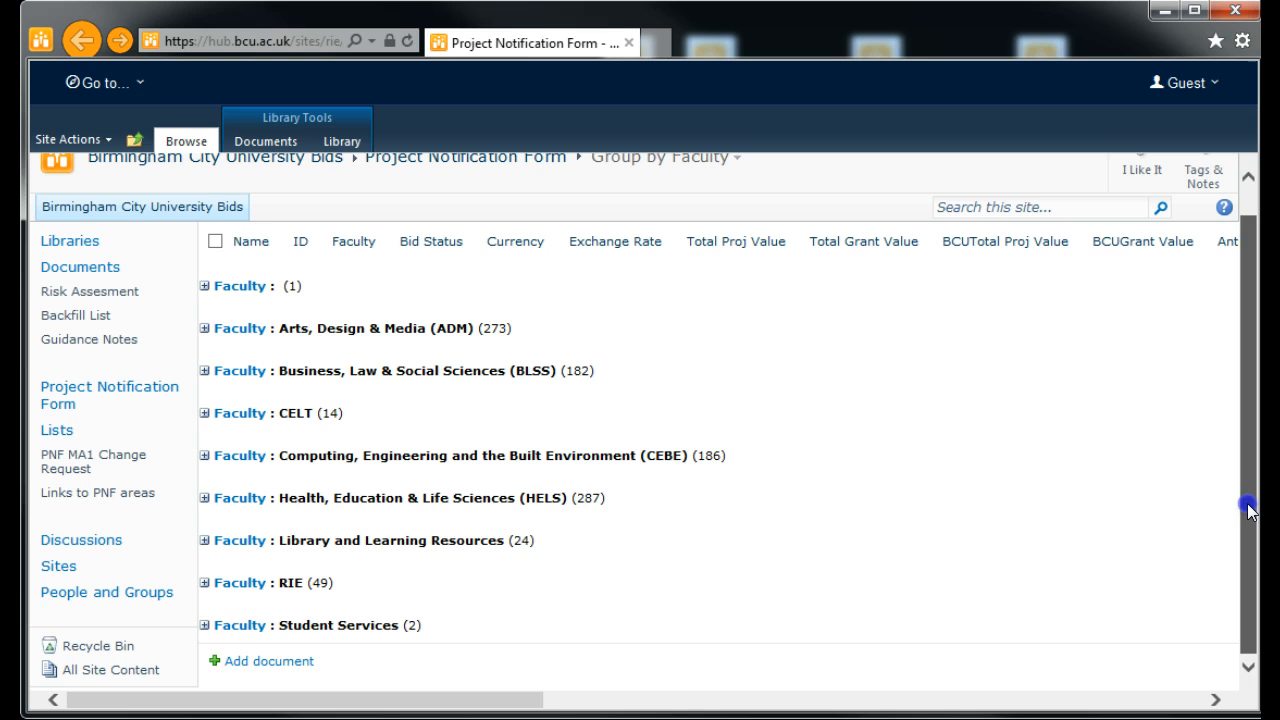
click(266, 662)
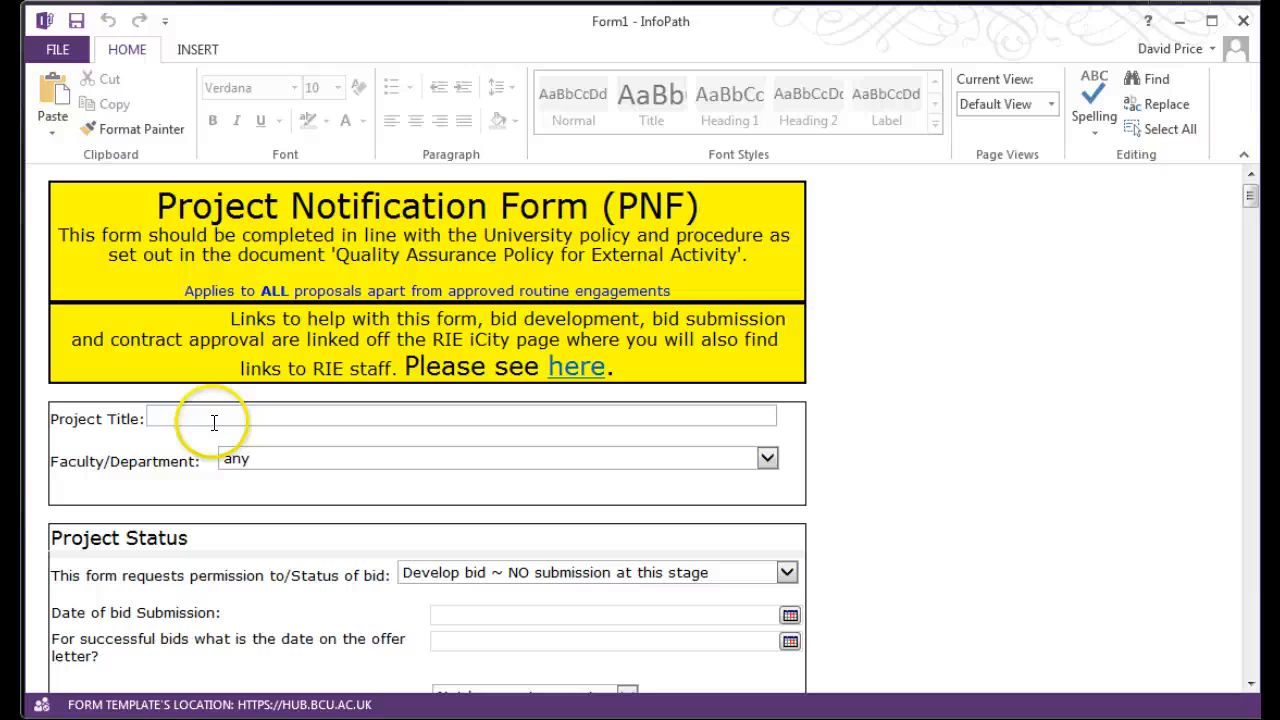
text(My P)
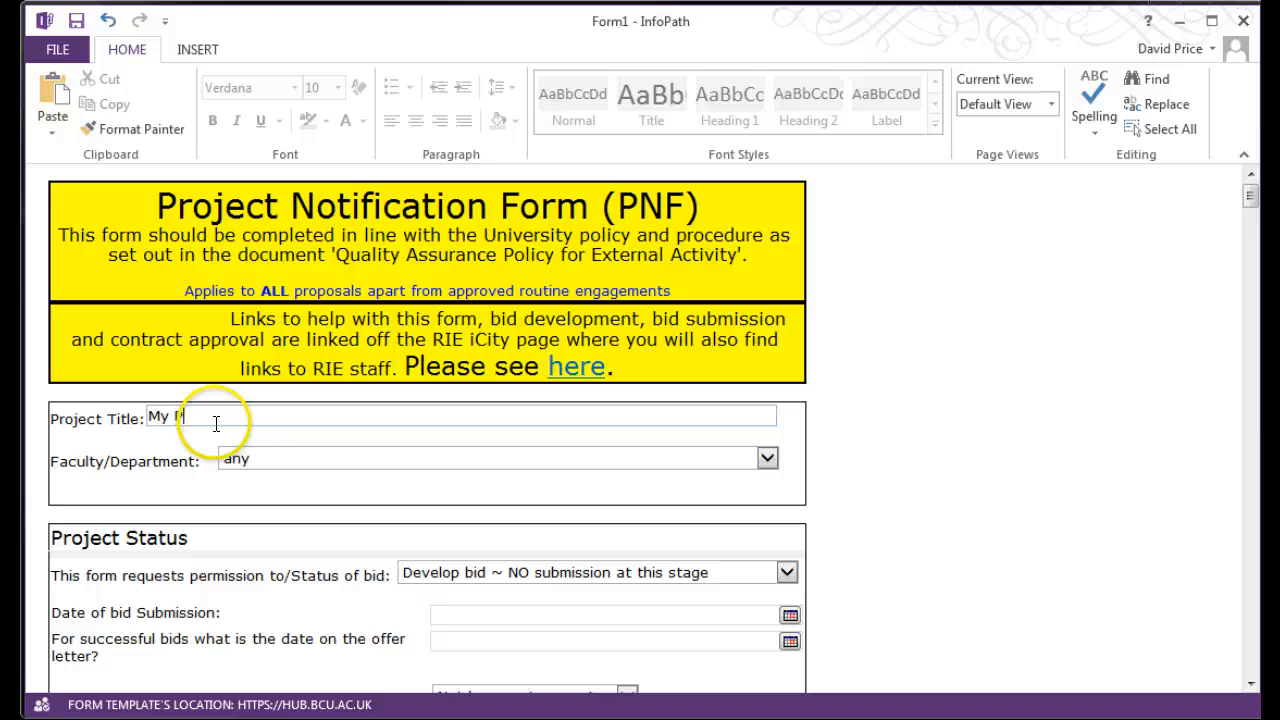
text(roject title)
click(433, 455)
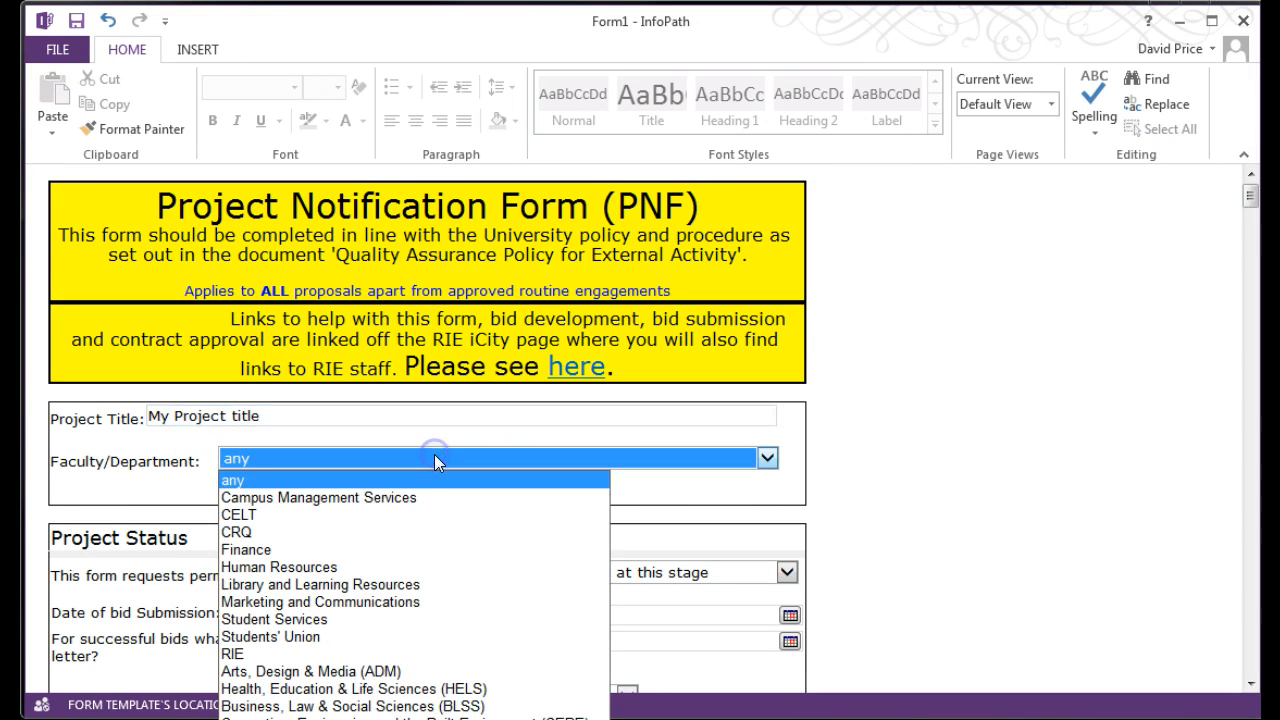
click(238, 655)
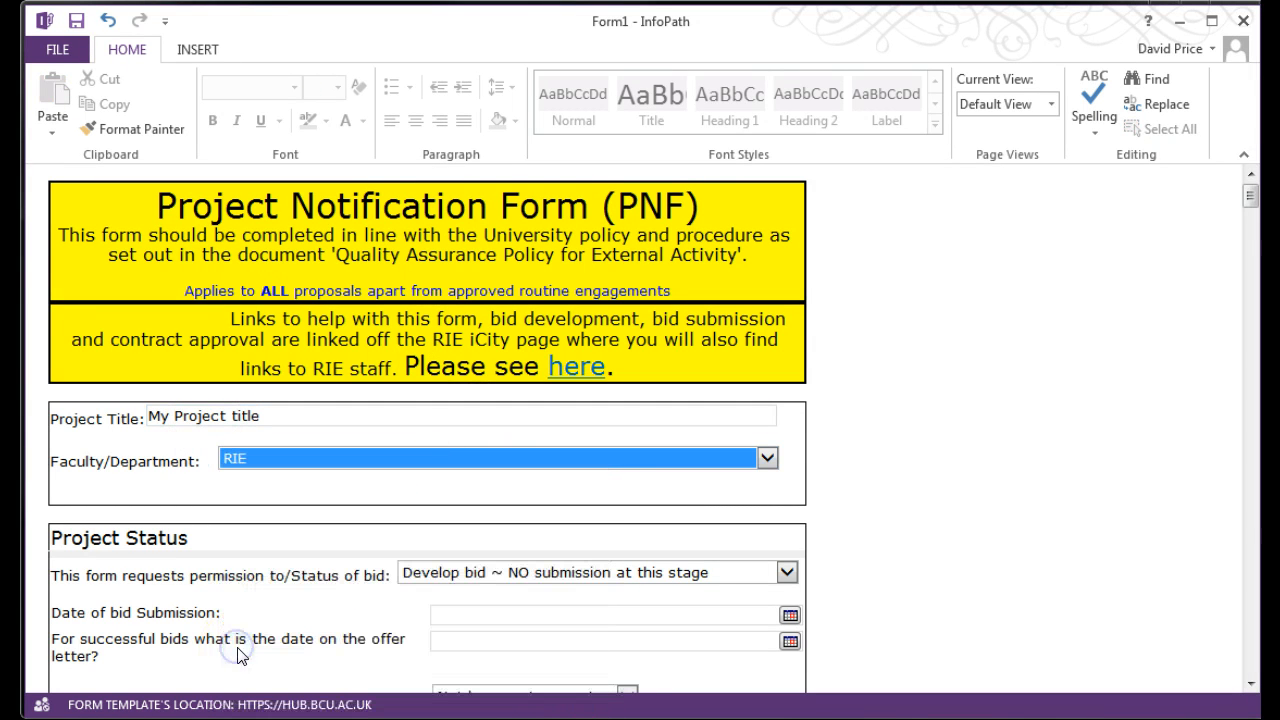
Save the form to the Project Notification Form library as "My Project Title".
click(76, 20)
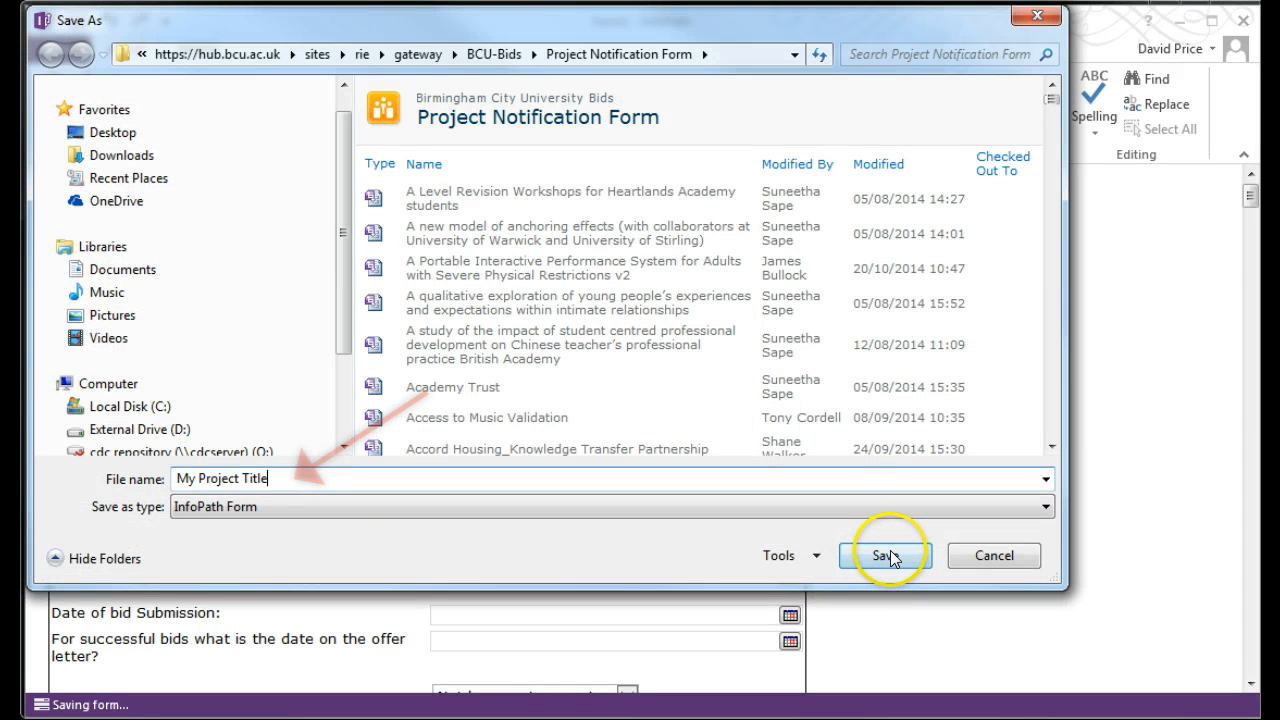
click(887, 557)
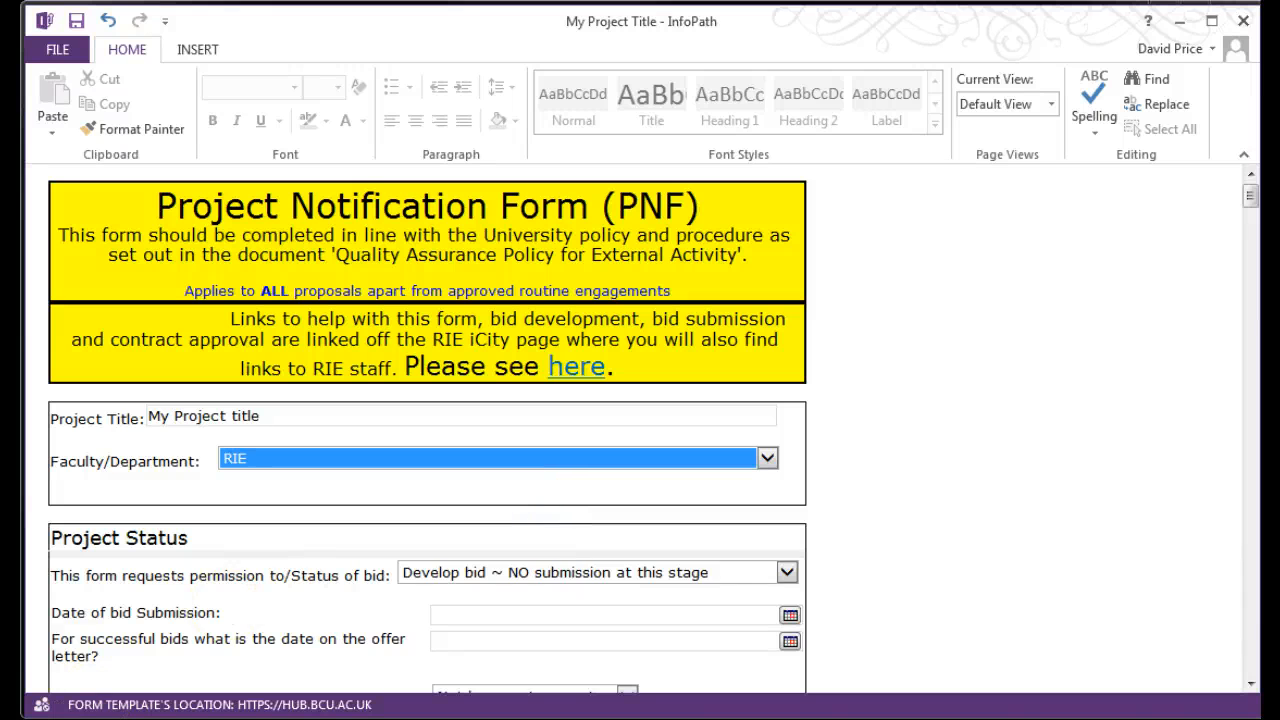
Set the permission/status of the bid to "Submit a Bid" in the Project Status section.
click(1250, 684)
click(1250, 684)
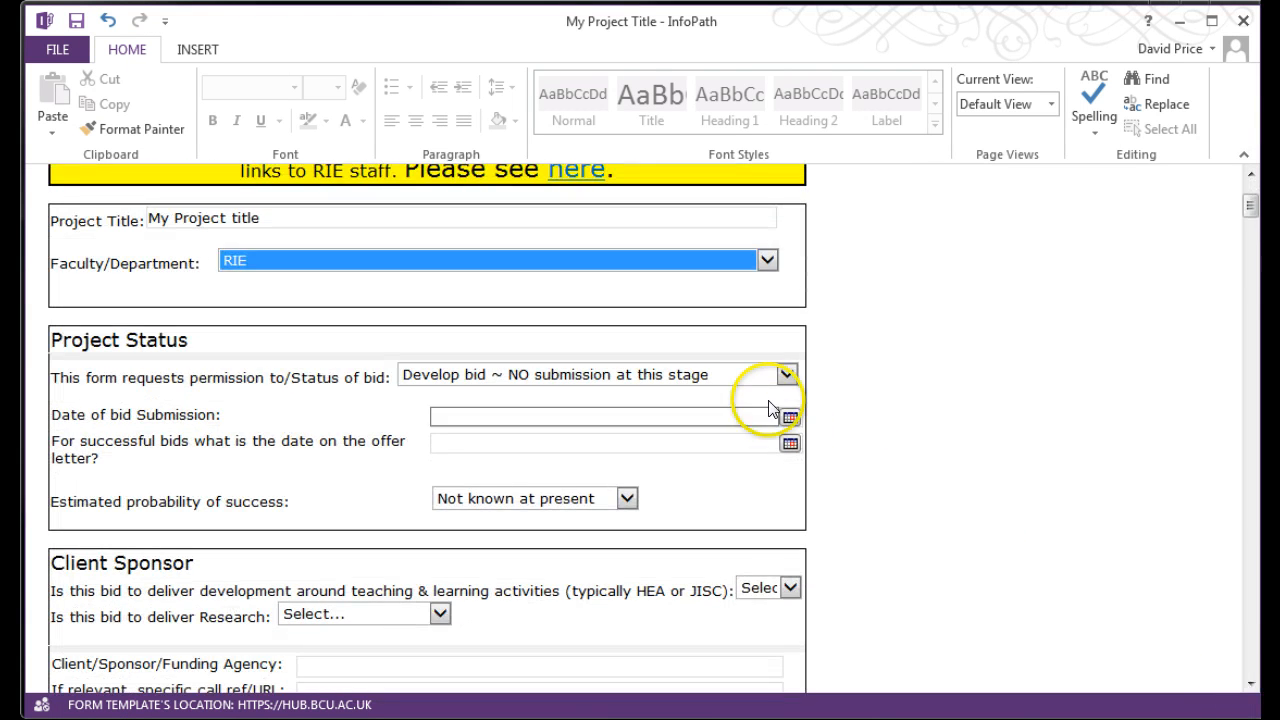
click(787, 375)
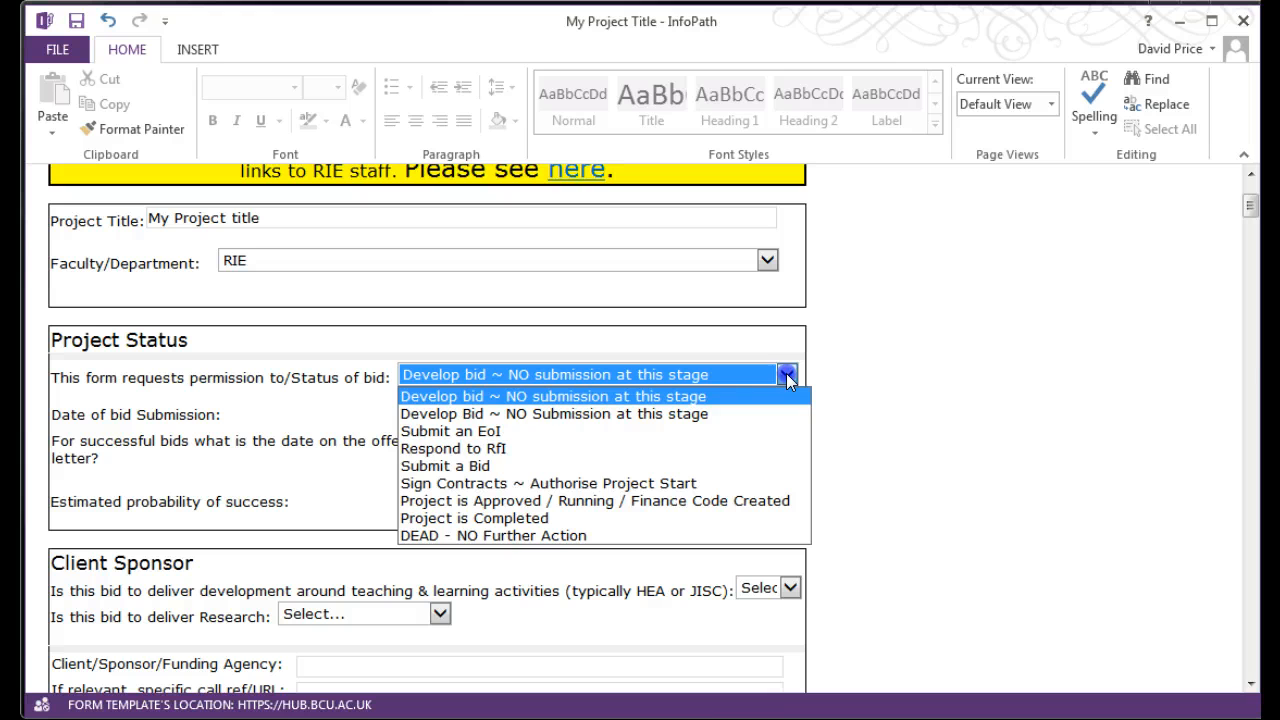
click(479, 466)
click(931, 405)
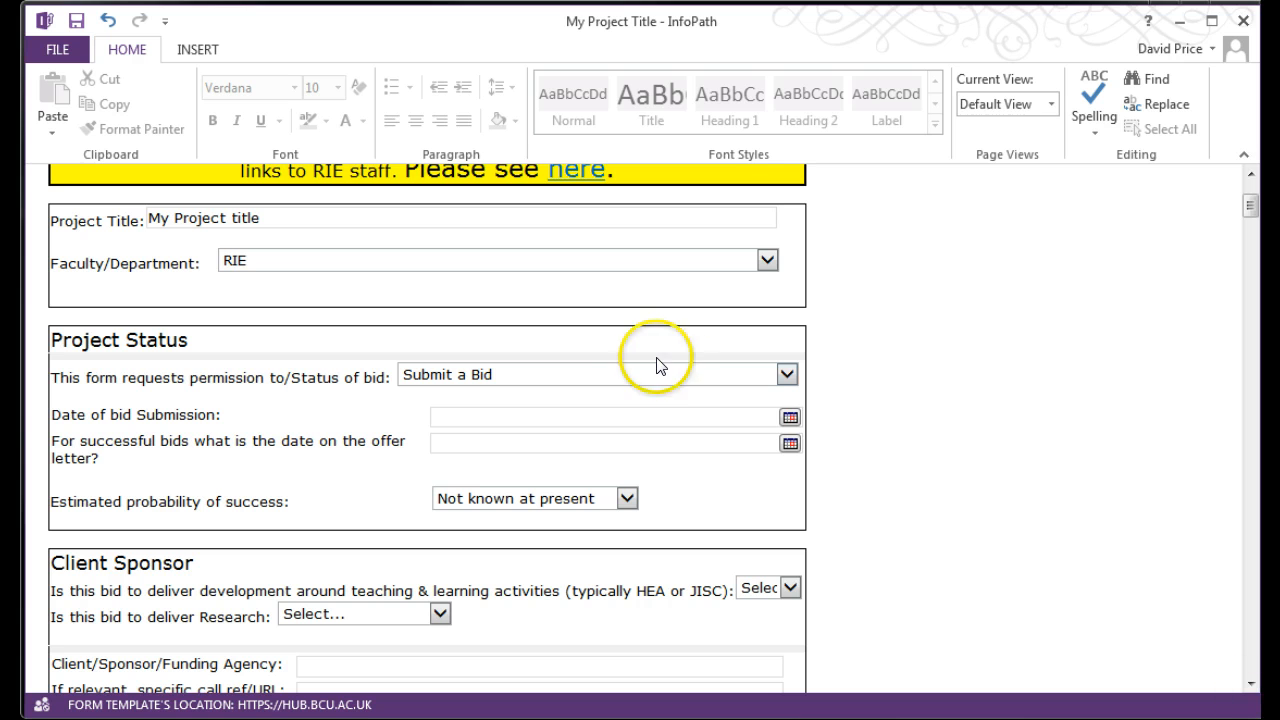
Set the date of bid submission to 20/08/2014.
click(788, 418)
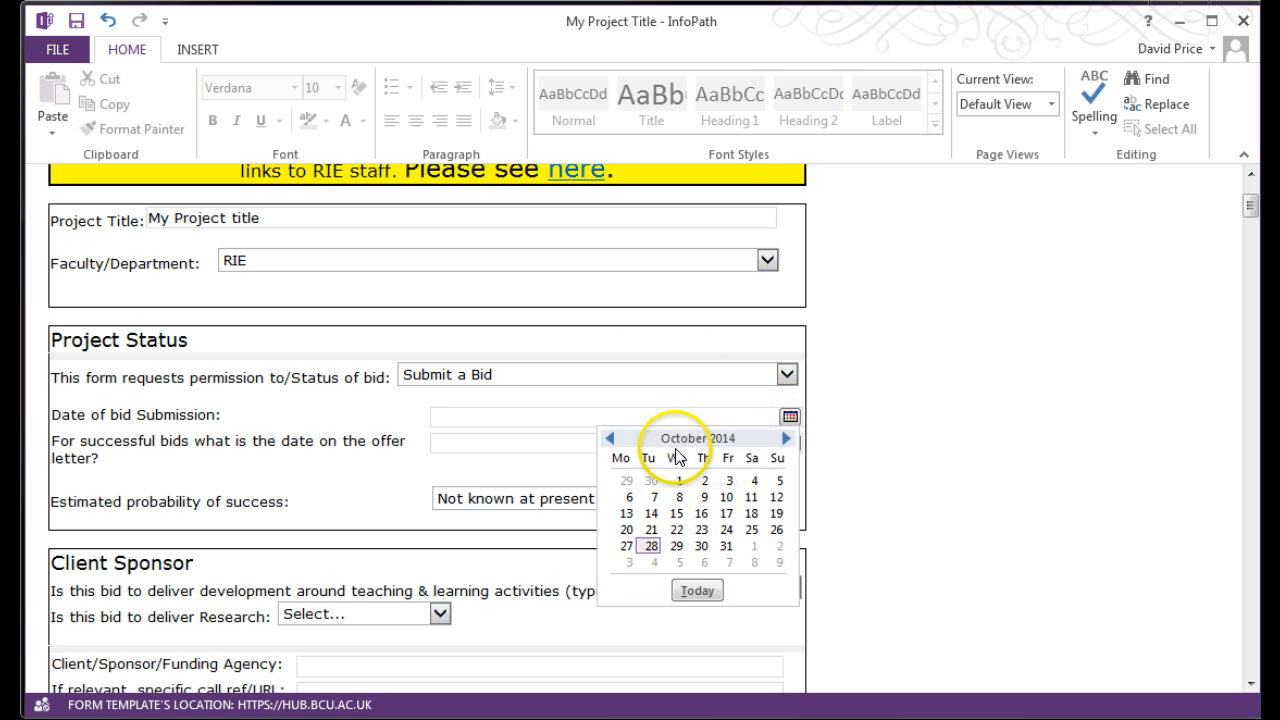
click(610, 440)
click(610, 440)
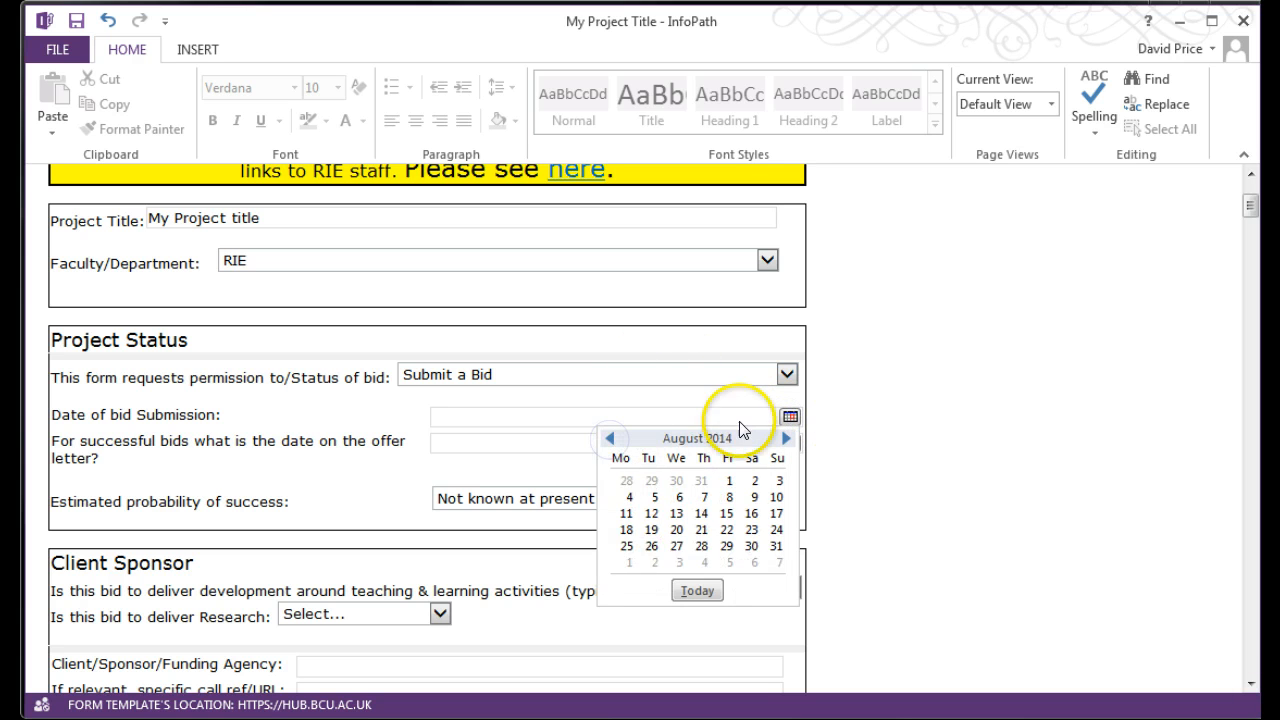
click(677, 530)
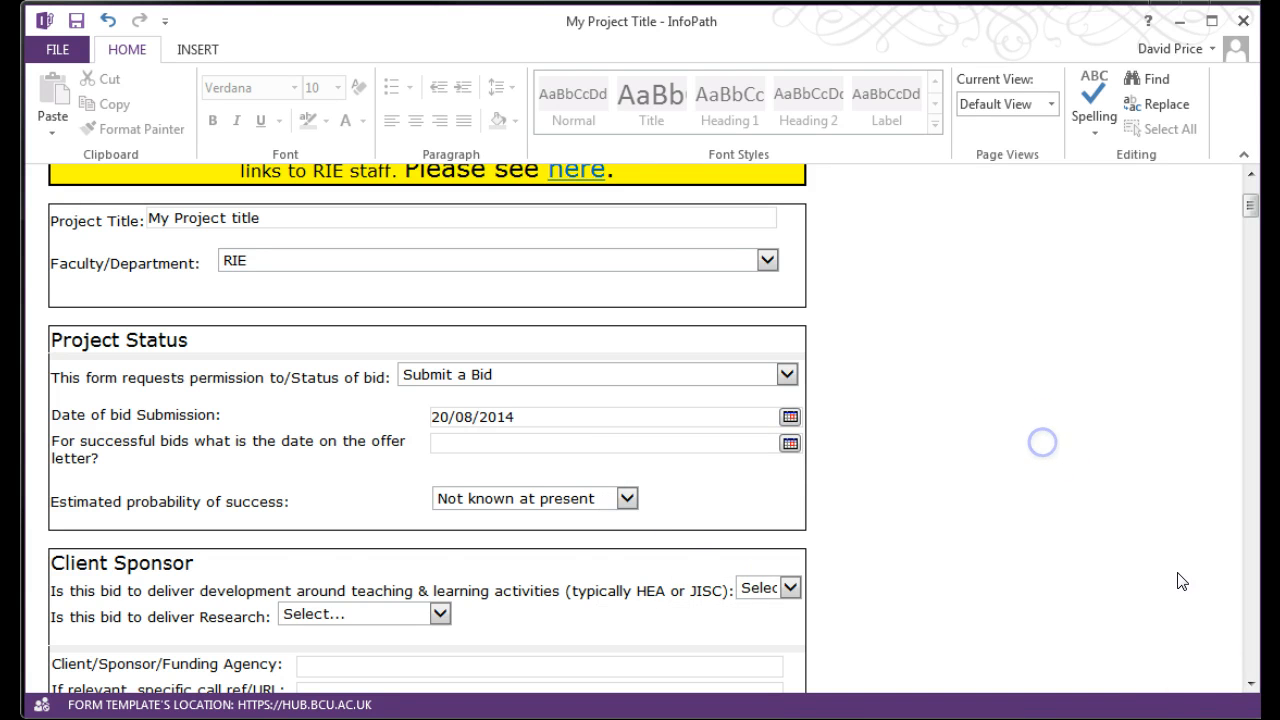
Set the bid's estimated probability of success to Medium.
scroll(1257, 686, down, 5)
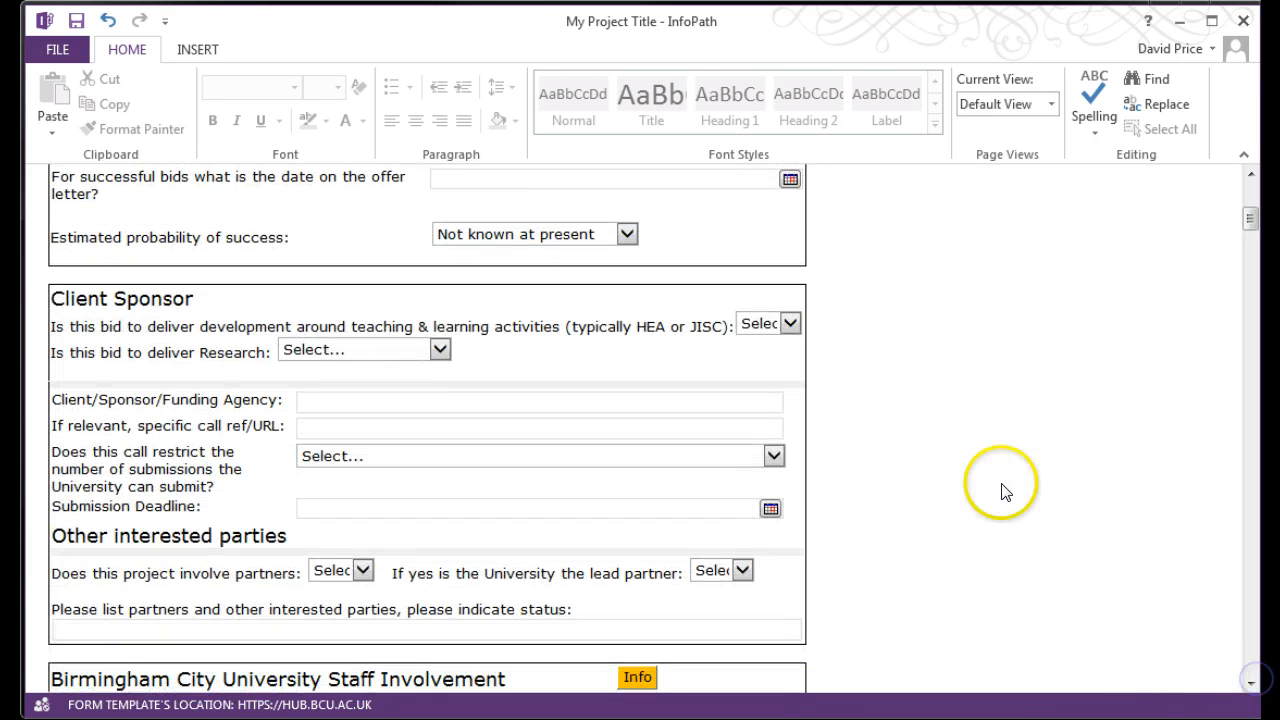
click(627, 234)
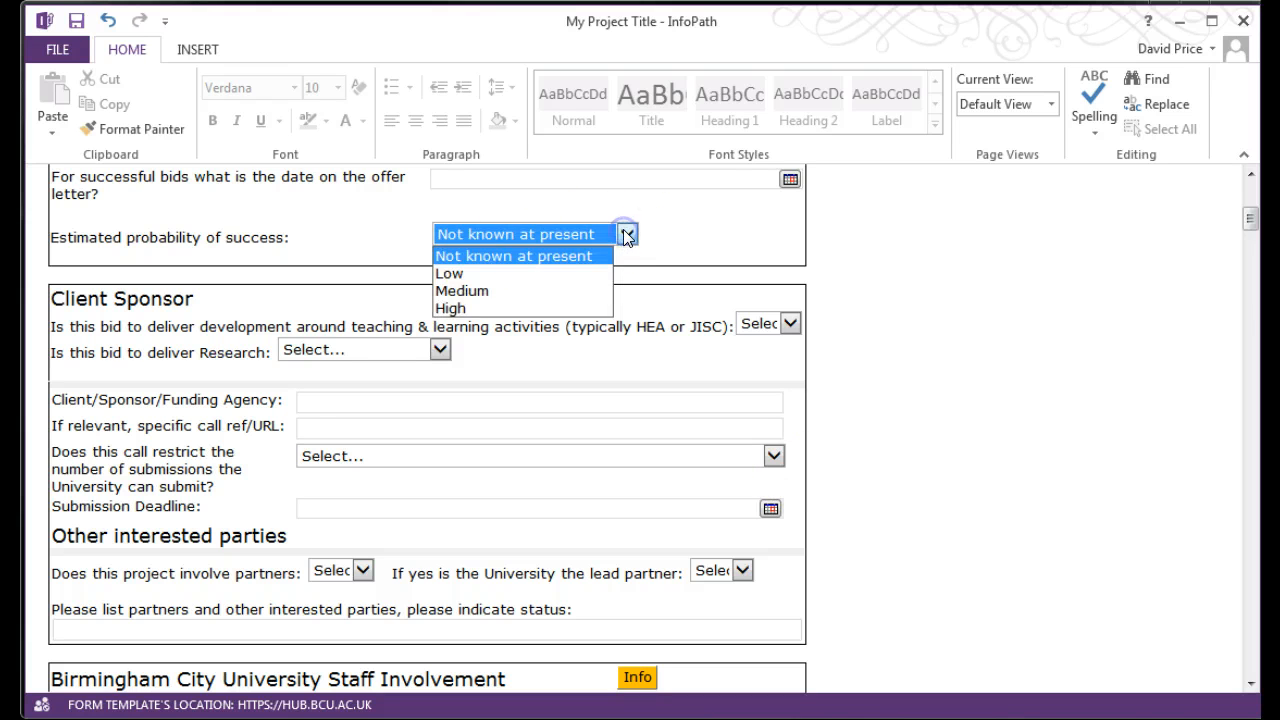
click(466, 290)
click(1088, 322)
Examine the available funding sources and activity types in the Source of Funds section without choosing any.
click(1250, 683)
click(1250, 683)
click(1250, 683)
drag(1250, 683, 1250, 683)
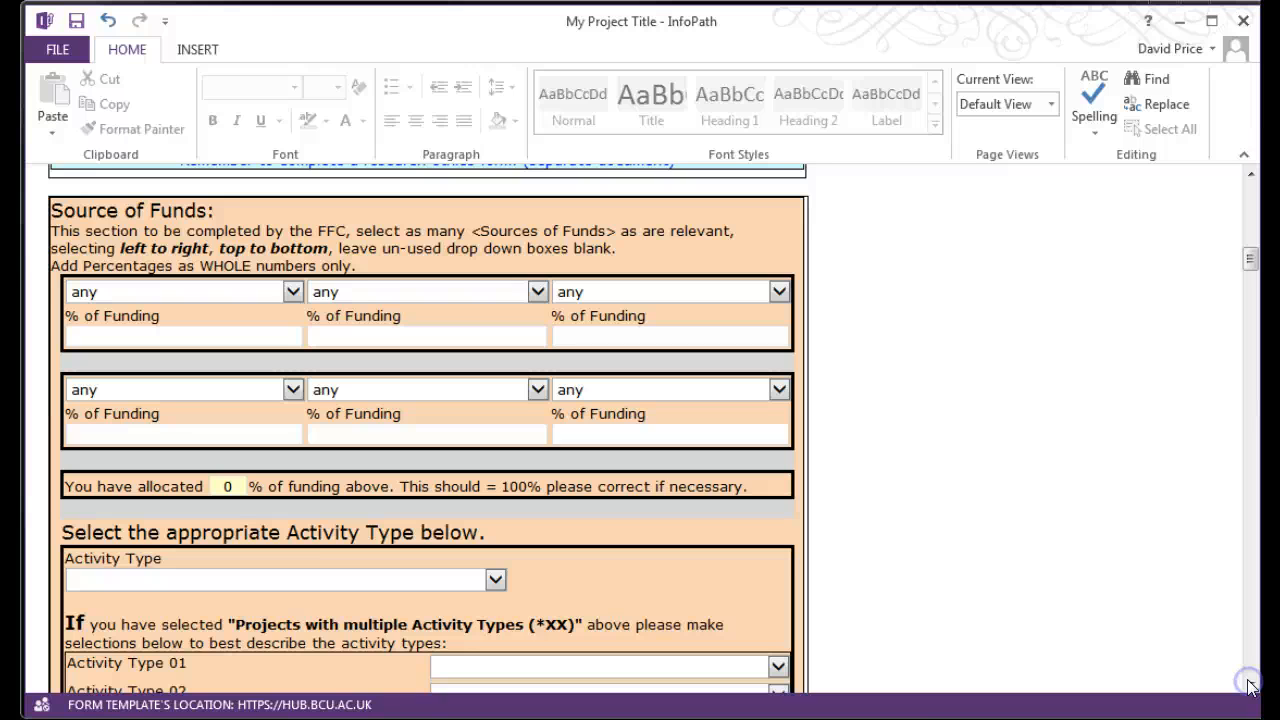
click(1250, 684)
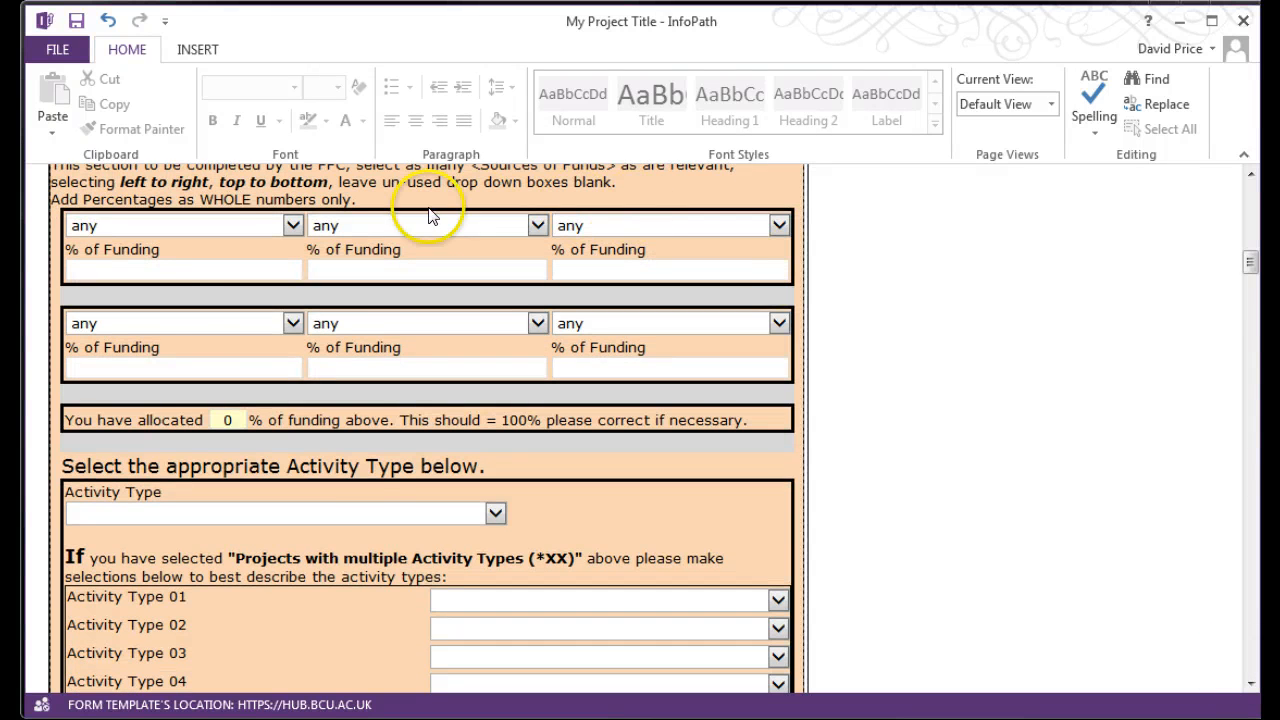
click(292, 225)
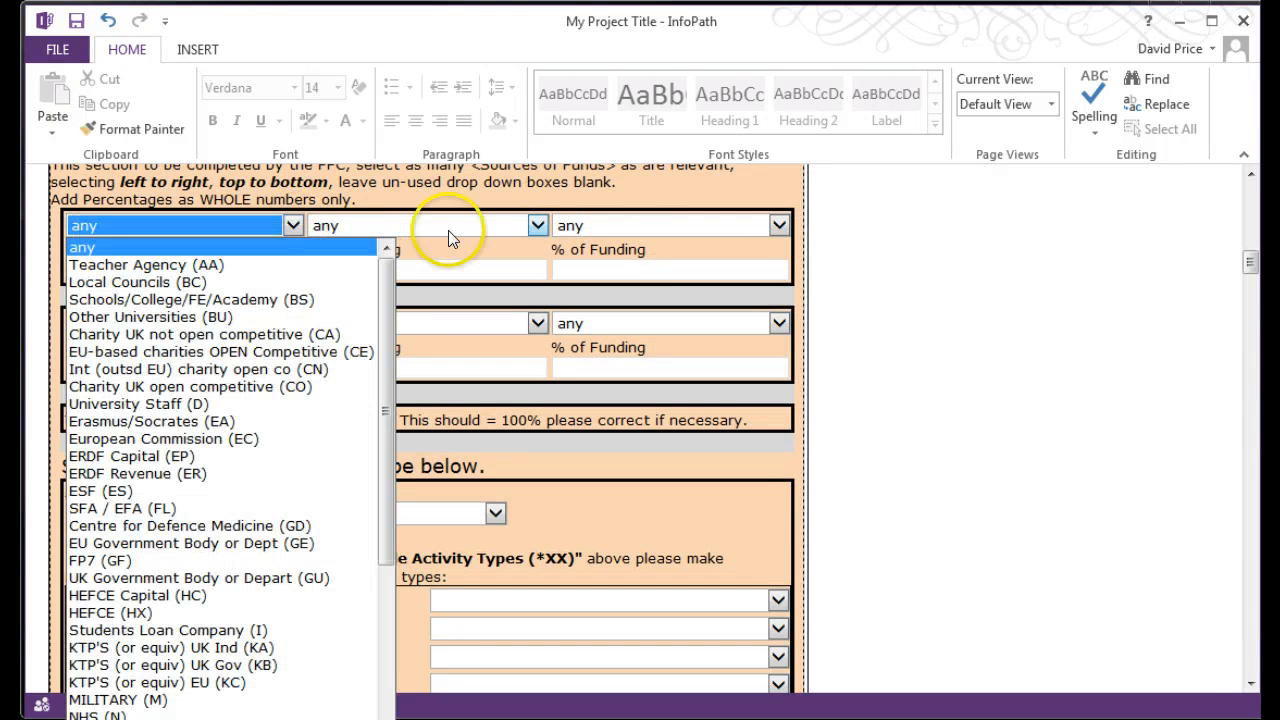
click(990, 270)
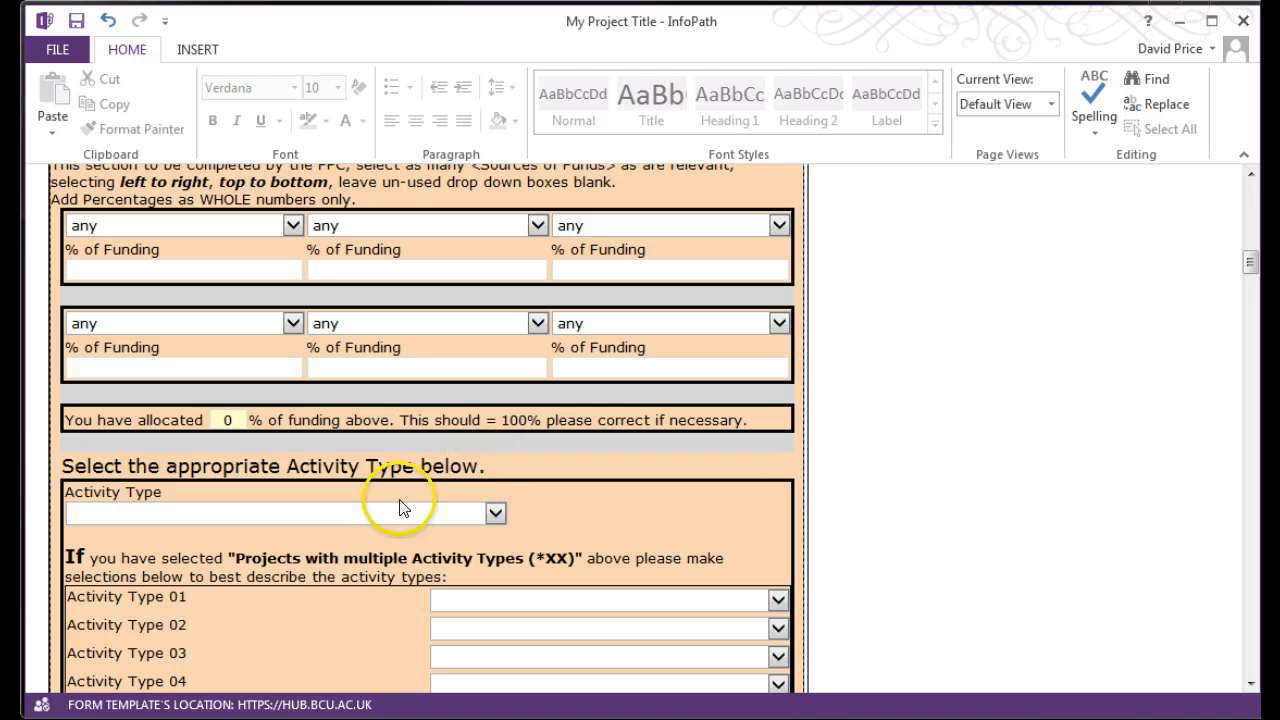
click(493, 513)
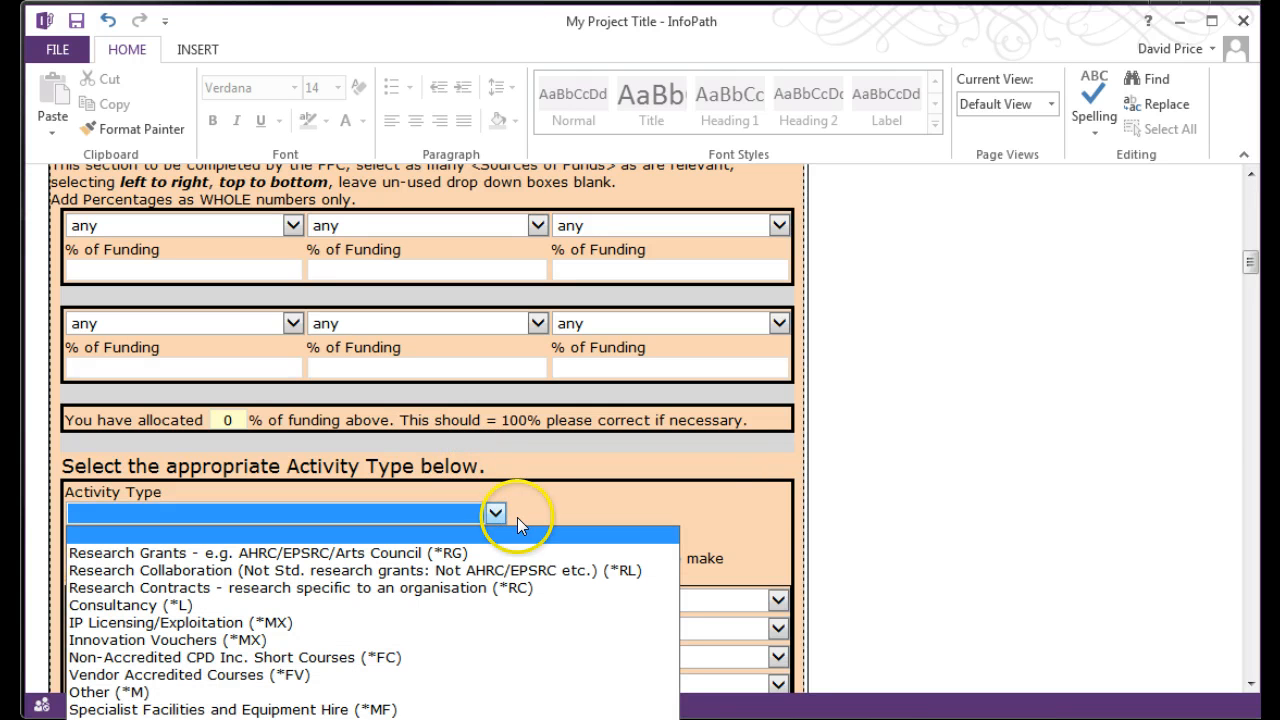
click(900, 444)
Set the Currency Unit in the Finance section to €.
drag(1253, 684, 1254, 684)
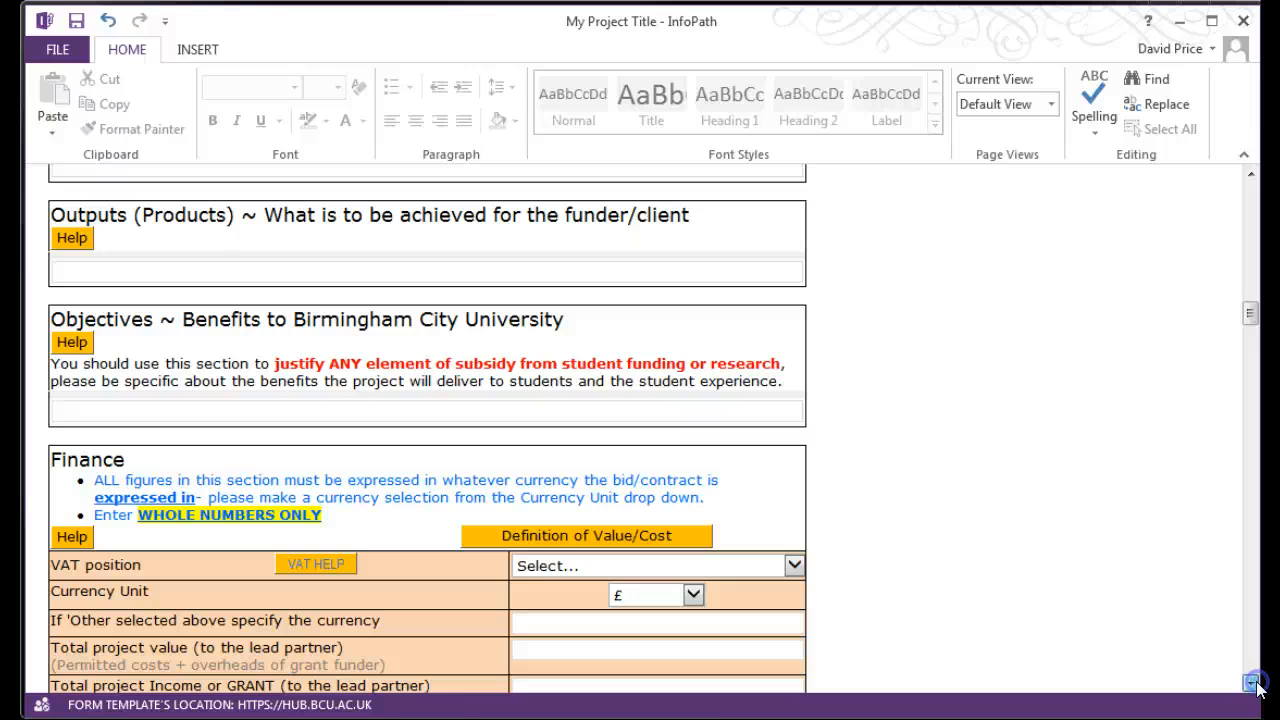
click(1251, 683)
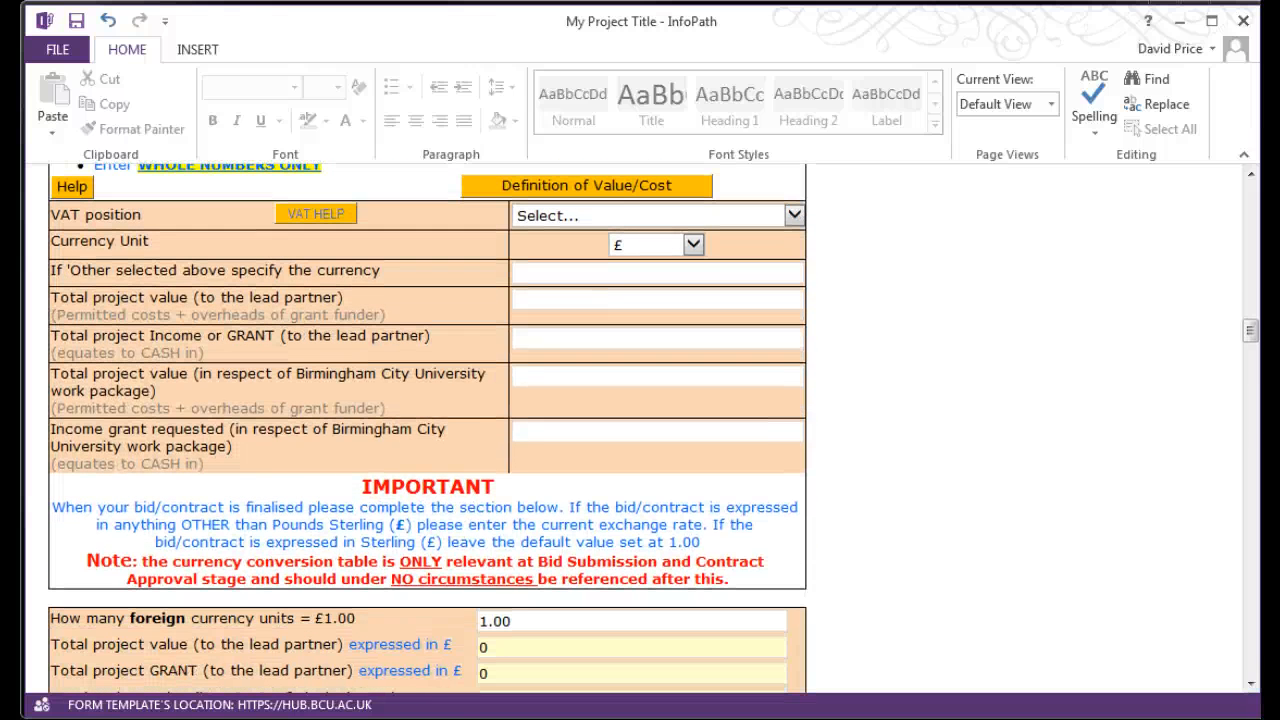
click(693, 245)
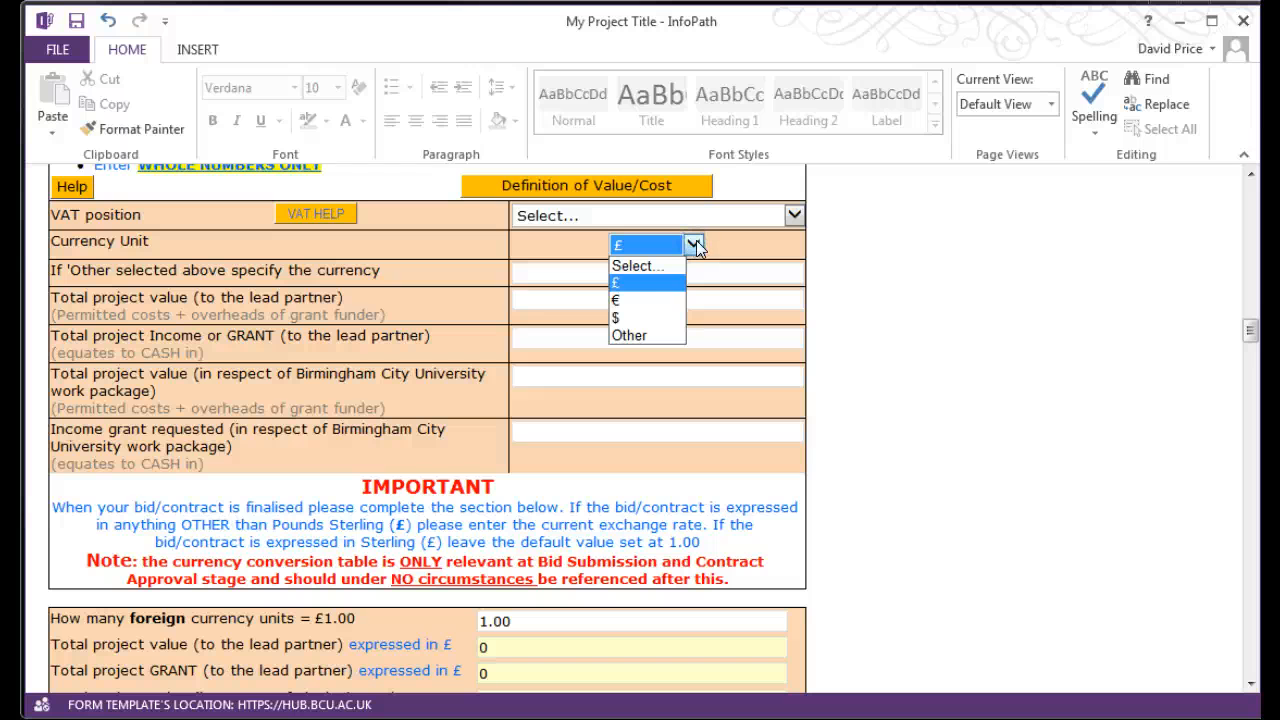
click(645, 301)
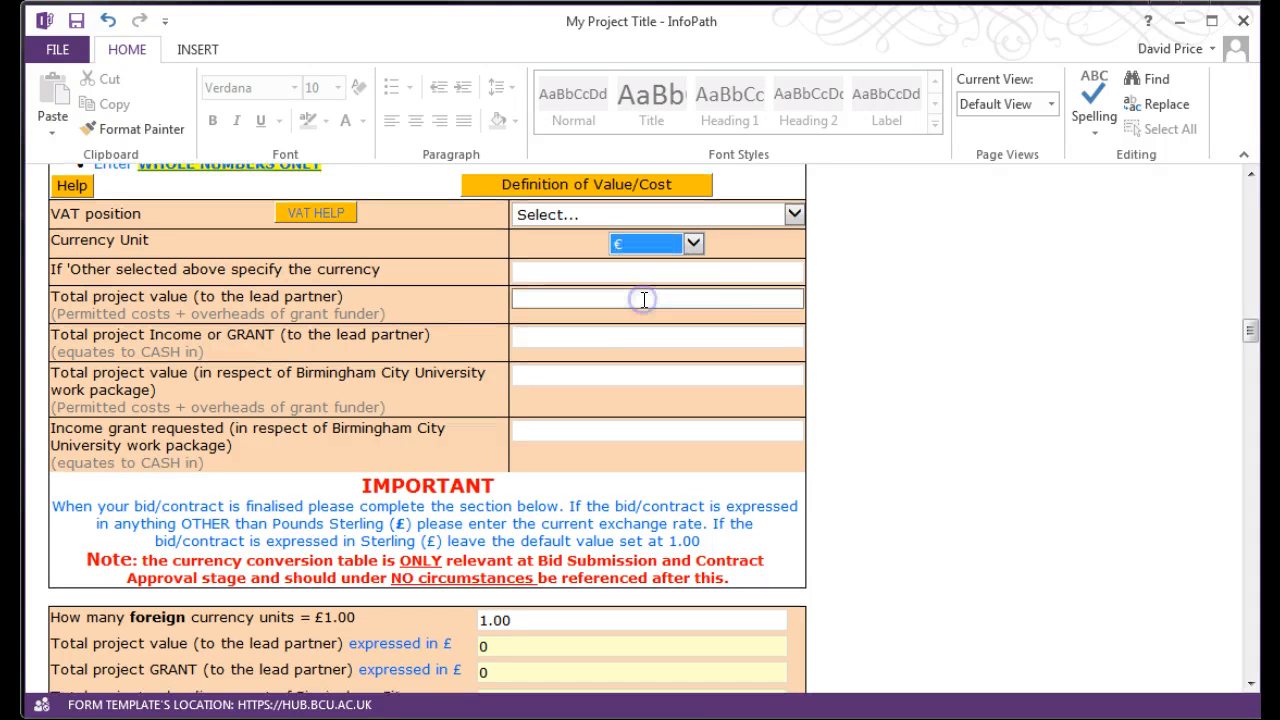
Enter 1000 as both the total project value and the total project income or grant to the lead partner.
click(768, 300)
text(1000)
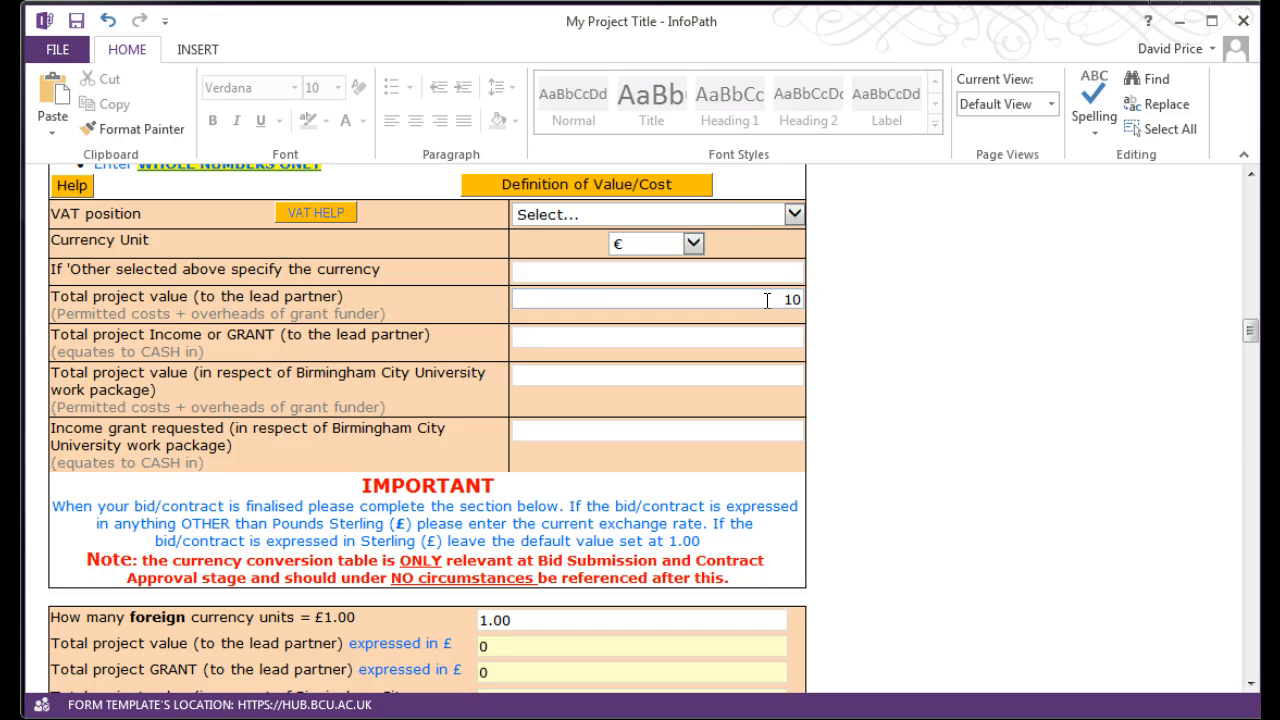
click(766, 337)
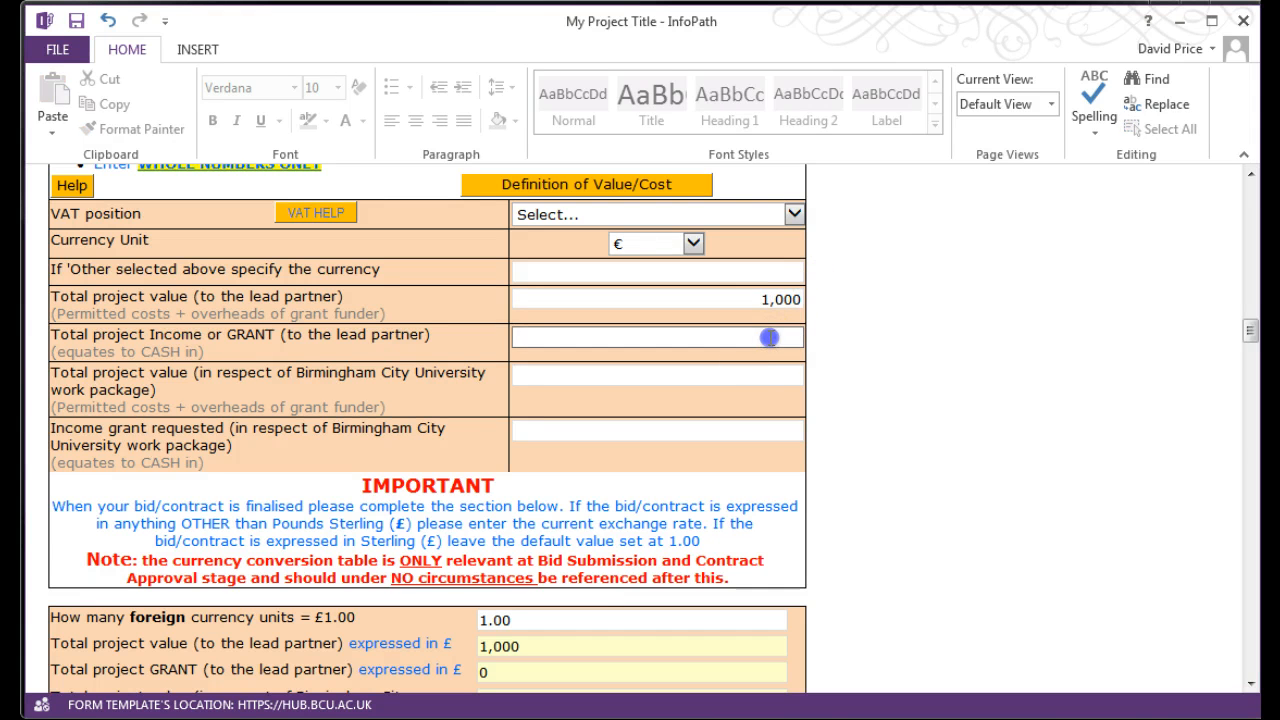
text(1000)
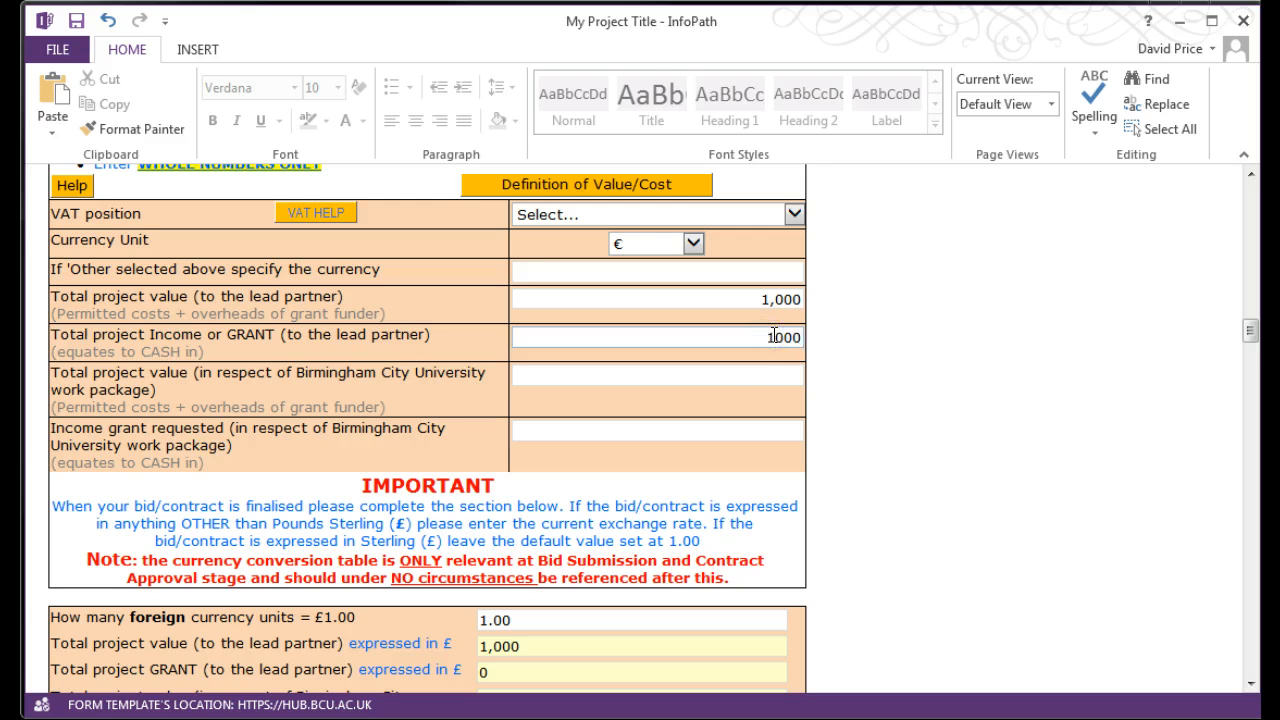
Enter 500 as both the project value and the income grant requested for the Birmingham City University work package.
click(781, 377)
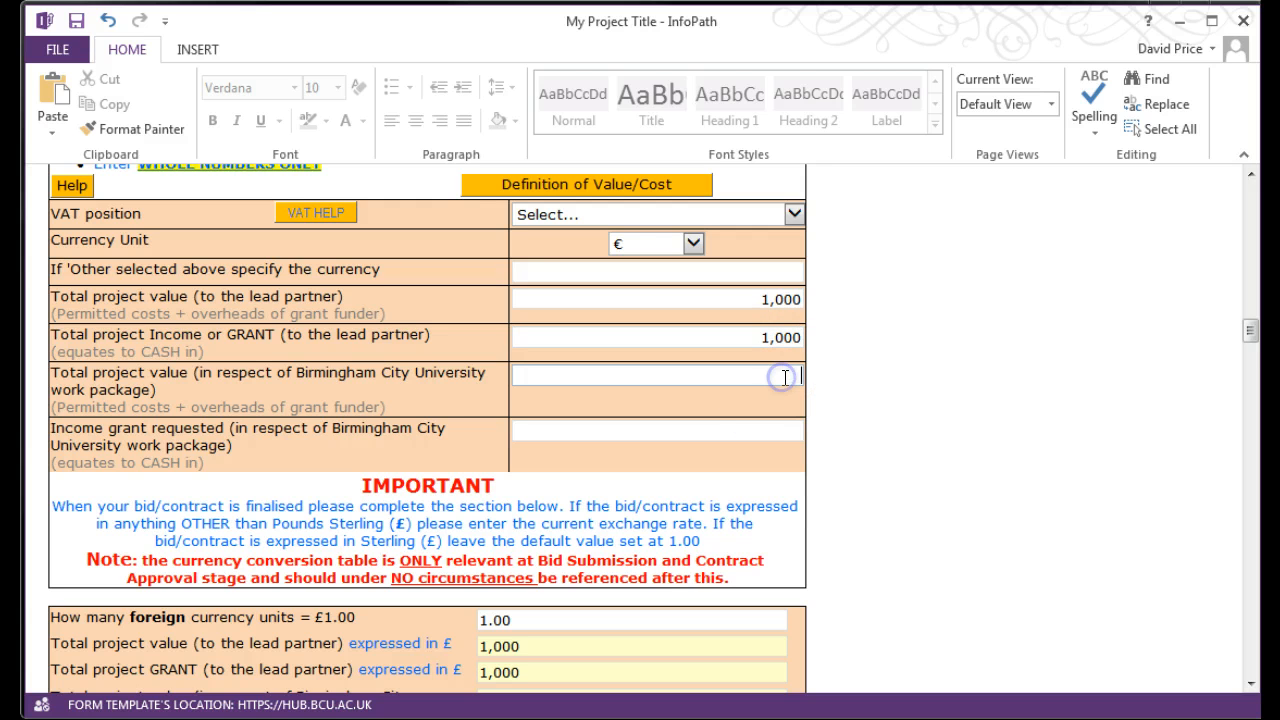
text(5000)
key(BackSpace)
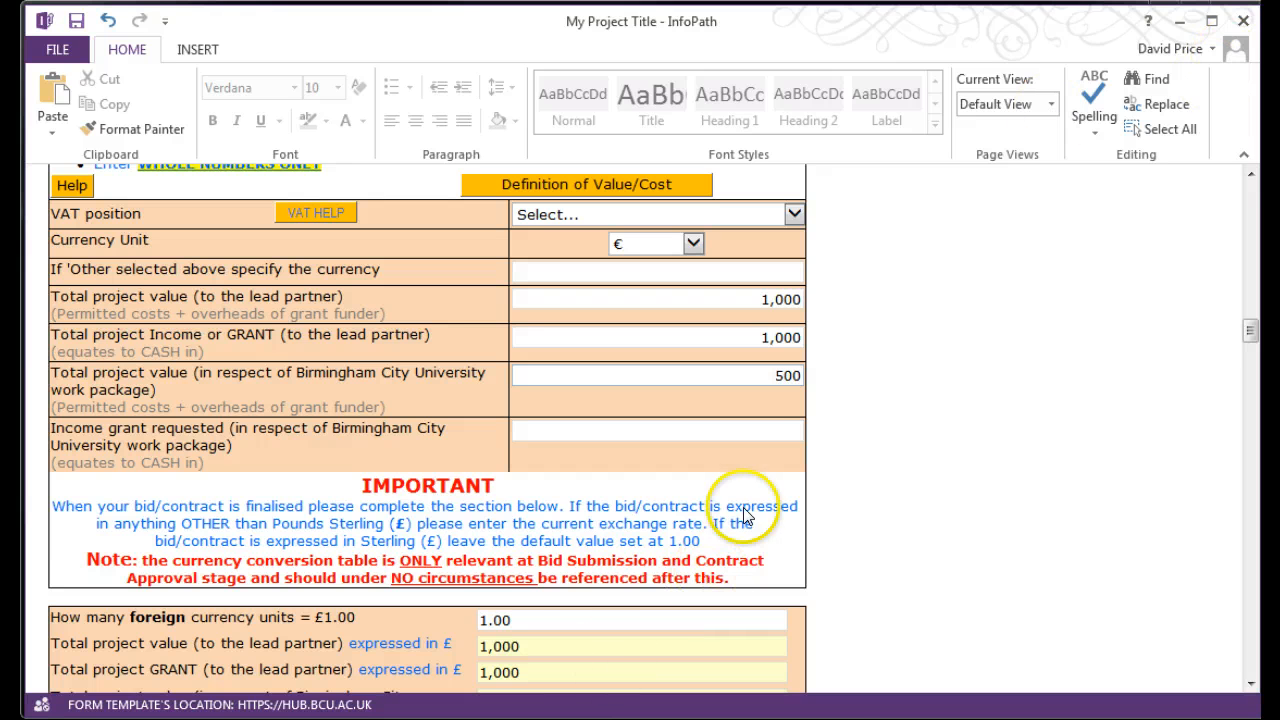
click(784, 430)
text(500)
click(967, 508)
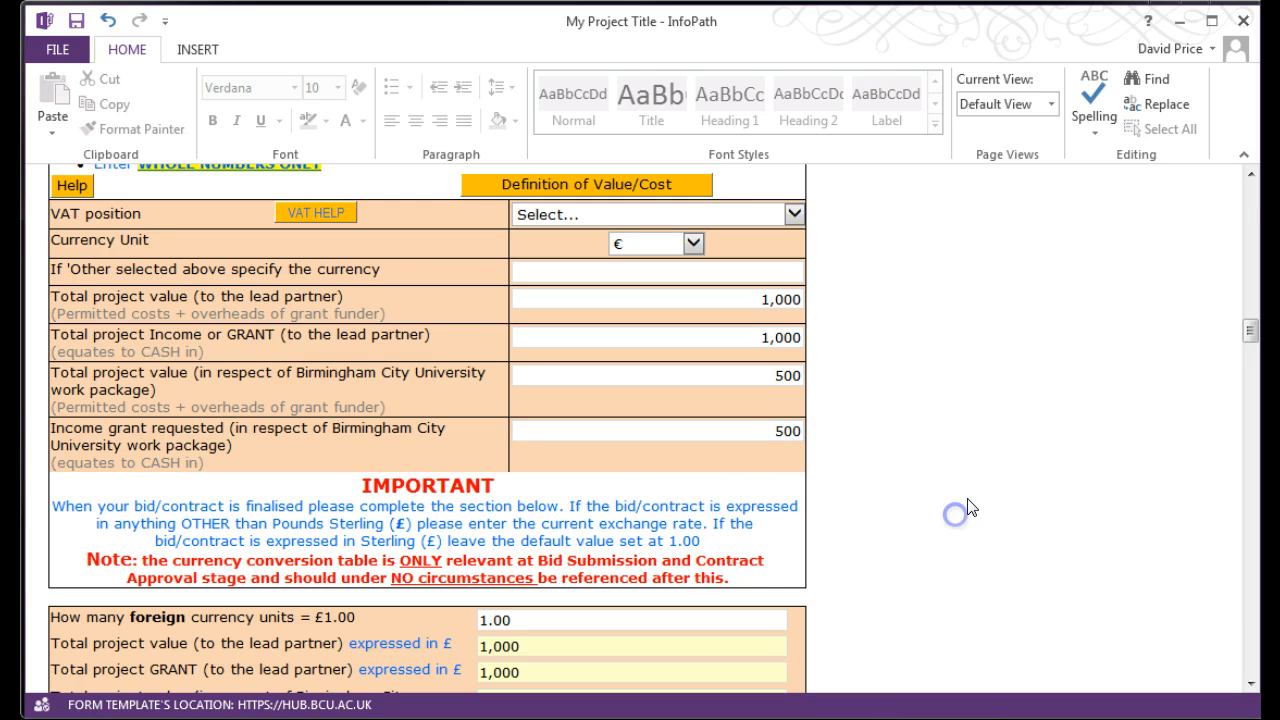
Set the exchange rate to 1.27 foreign currency units per £1.00 in the currency conversion table.
scroll(966, 529, down, 1)
click(503, 540)
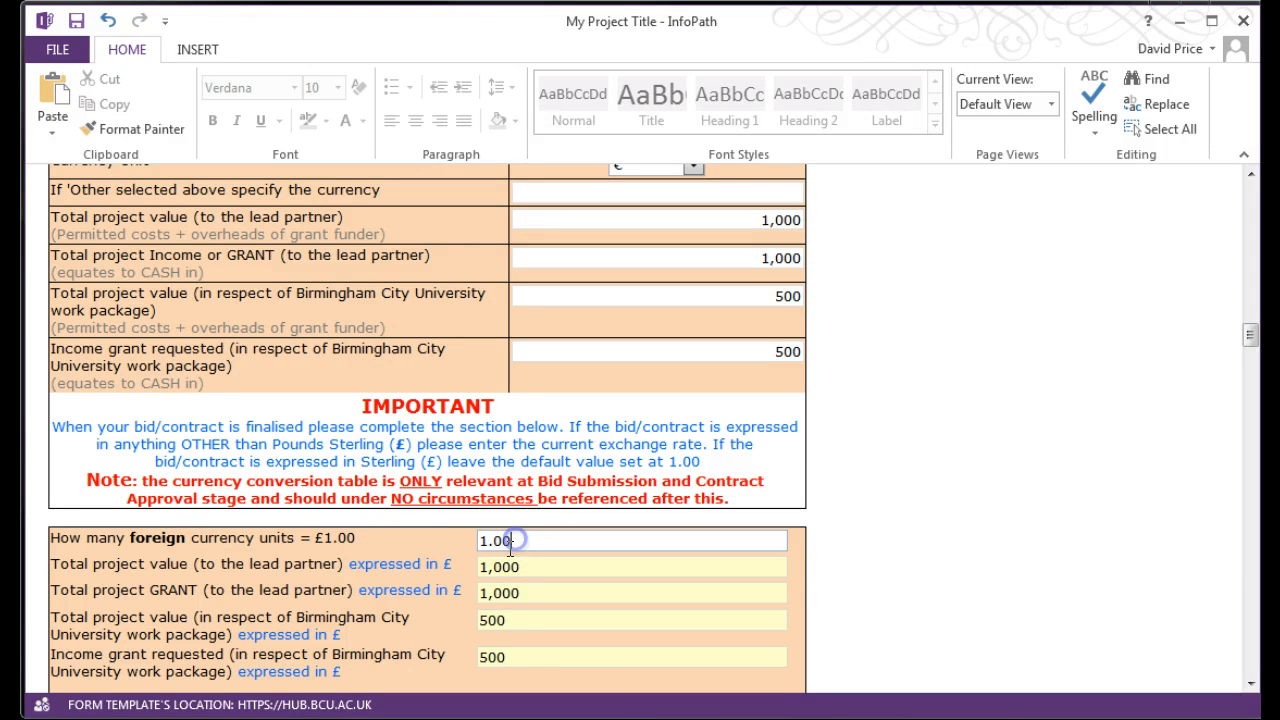
key(BackSpace)
key(BackSpace)
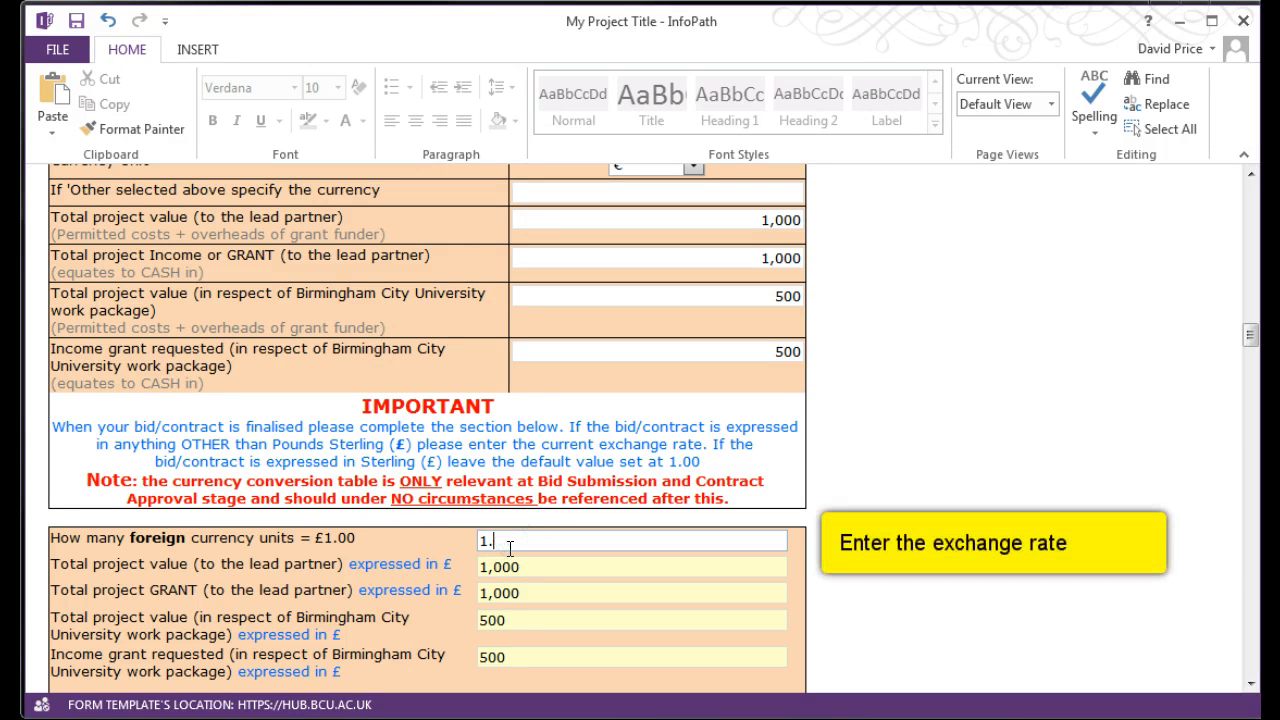
text(27)
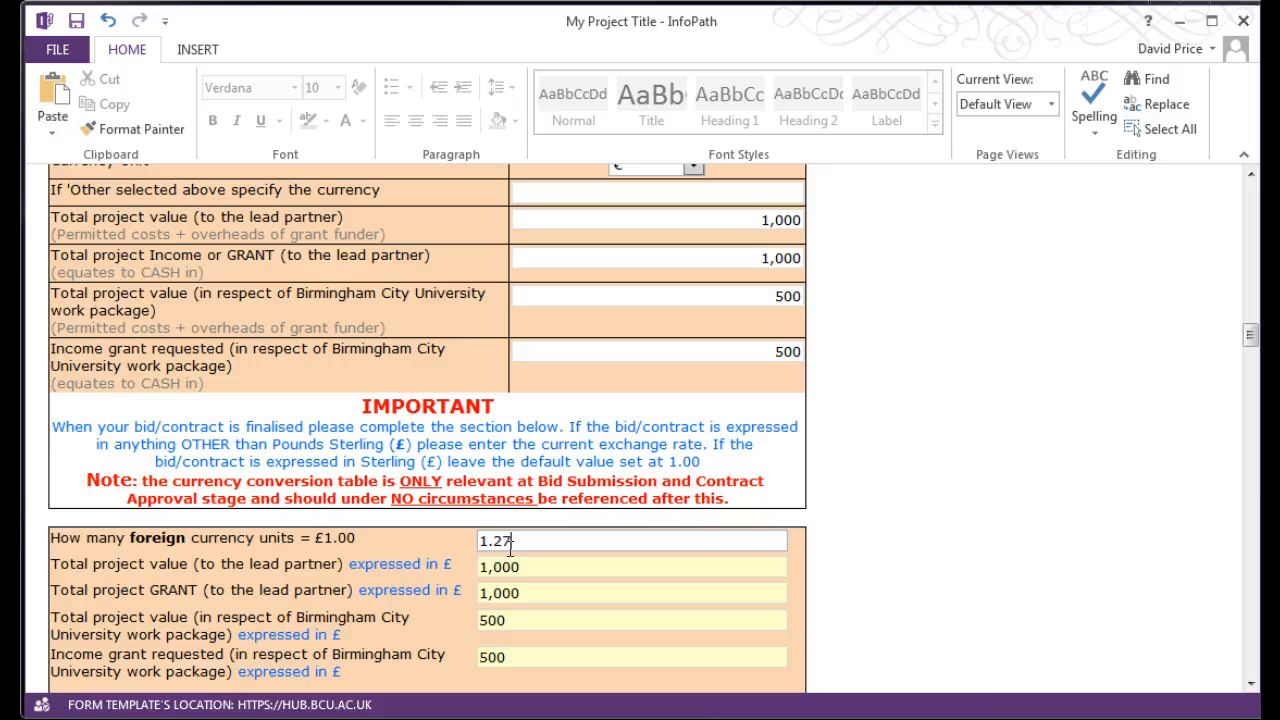
click(991, 595)
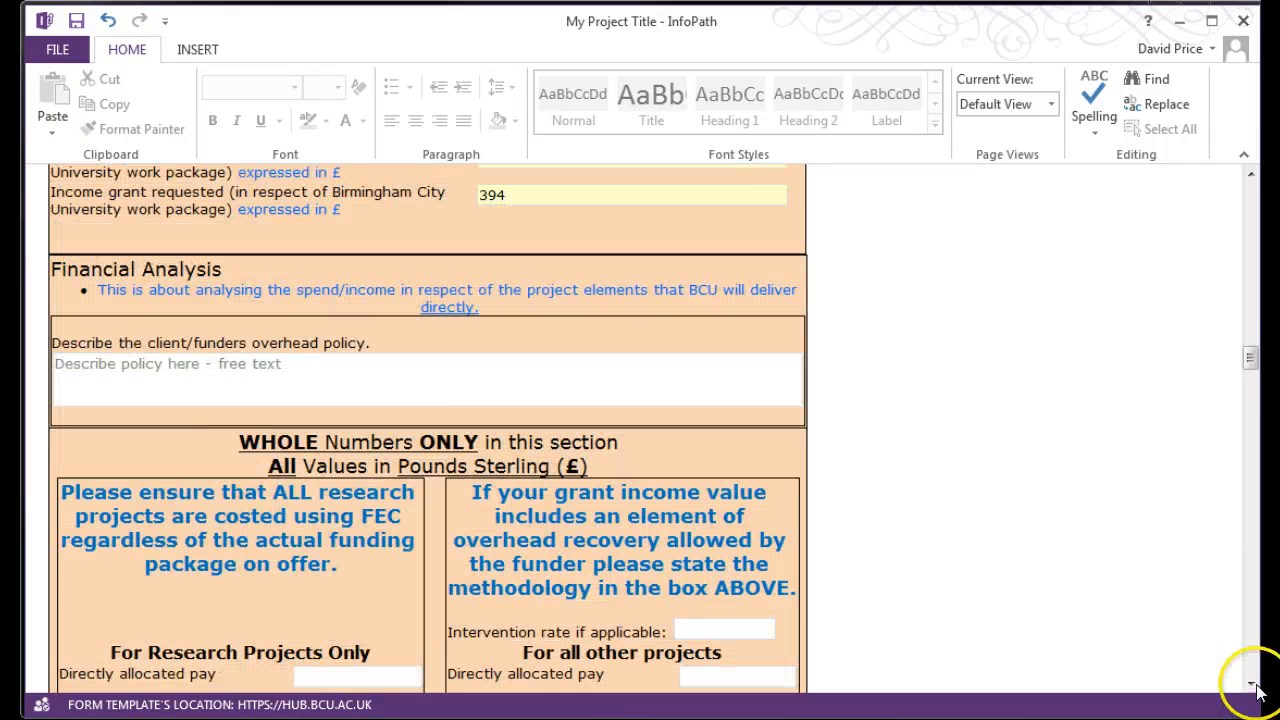
Review the Financial Analysis section and the This Year financial year options in the Budget Summary without choosing any.
click(1253, 684)
drag(1253, 684, 1253, 684)
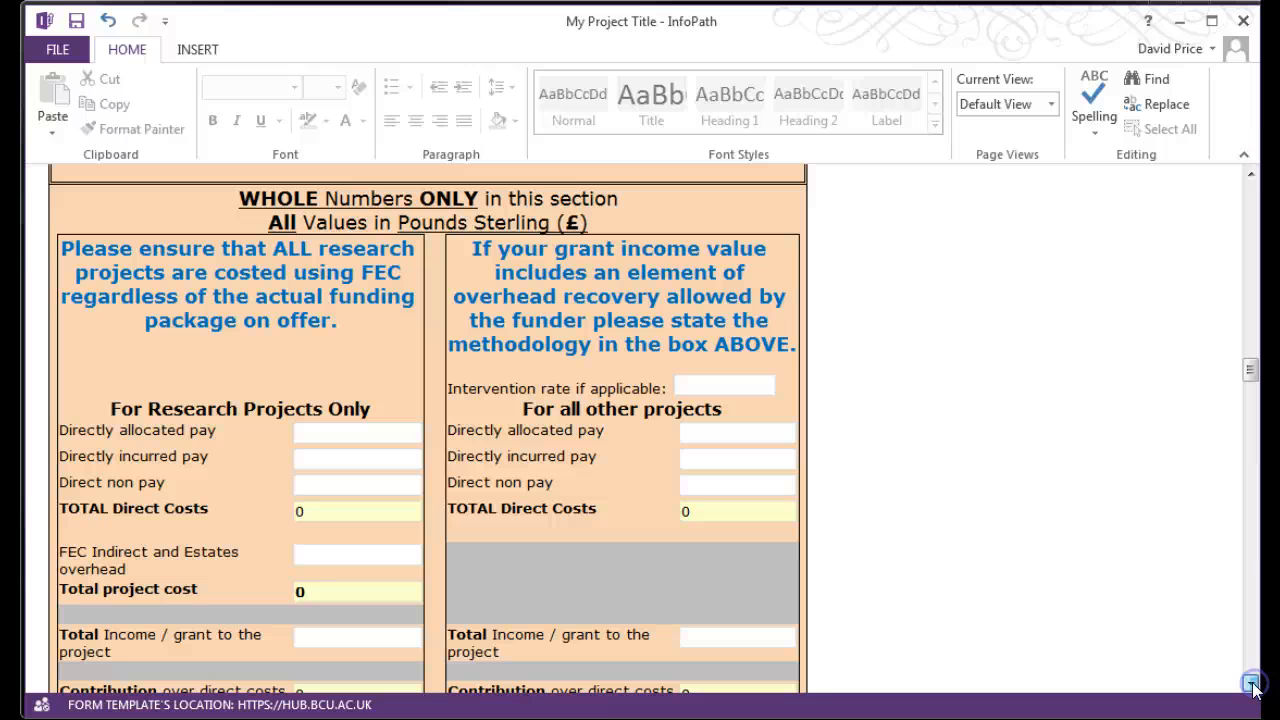
drag(1253, 686, 1250, 688)
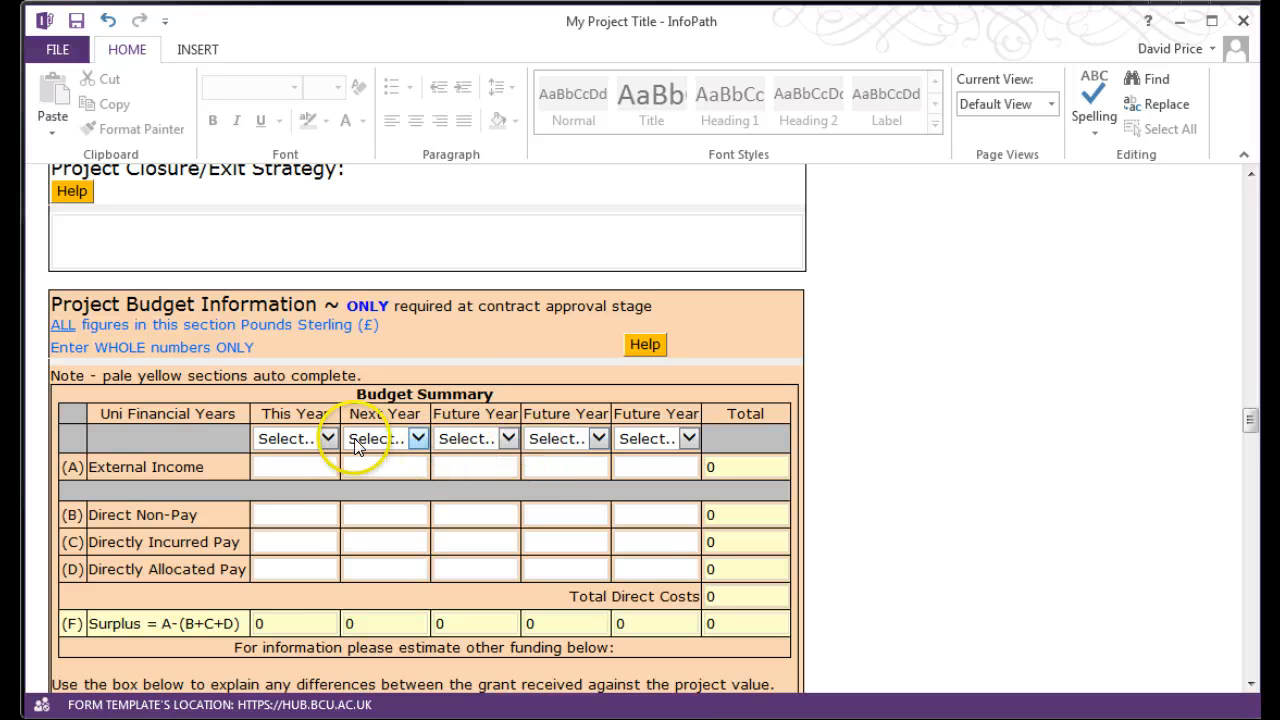
click(326, 440)
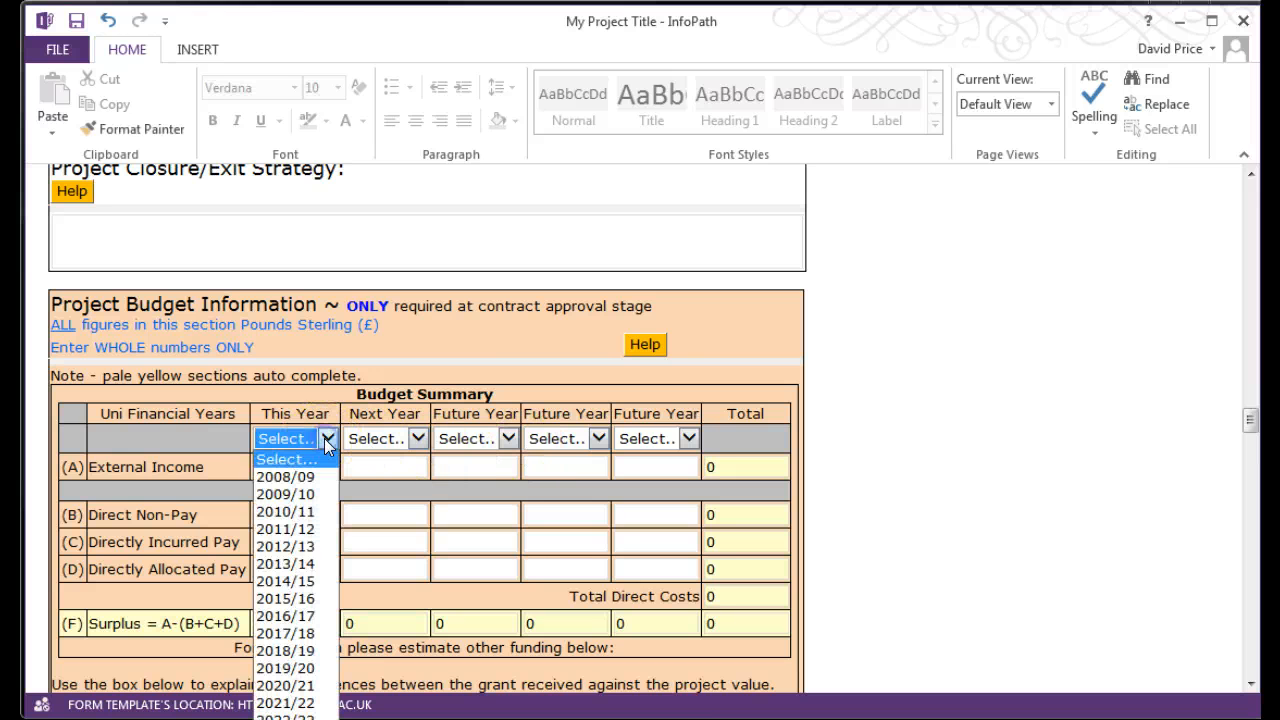
click(905, 425)
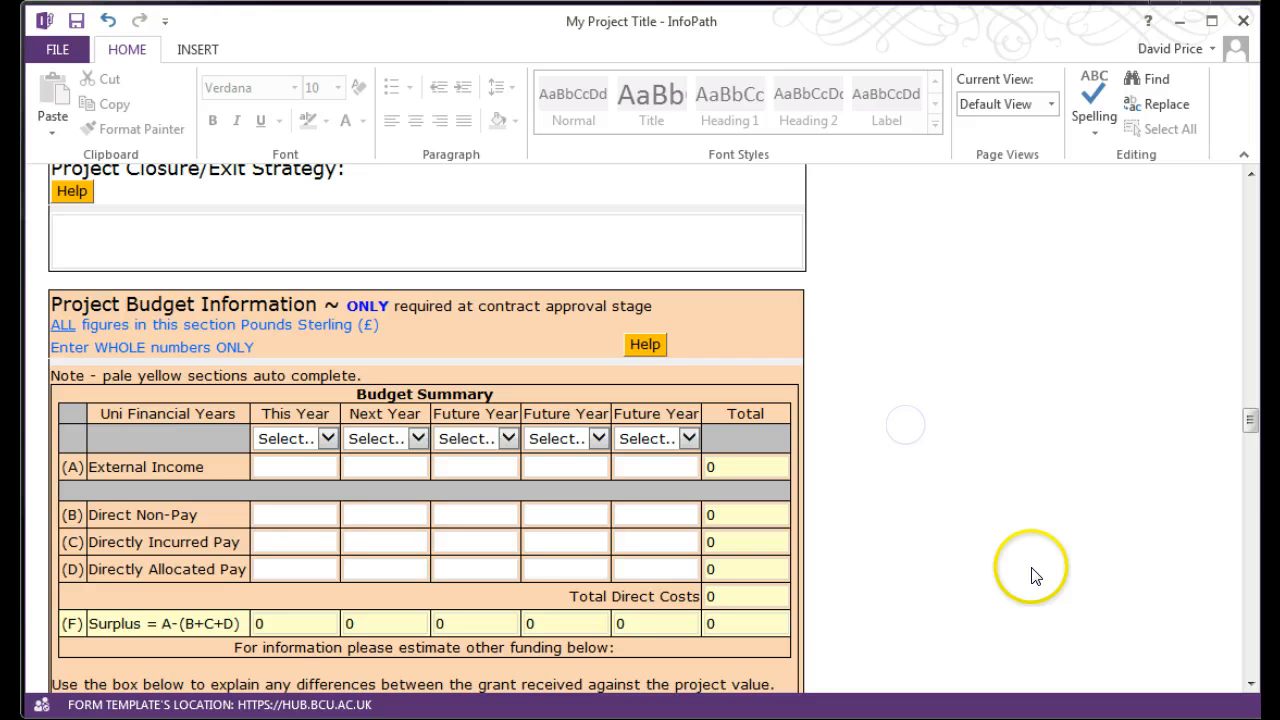
Review the form beyond the budget section, including the comments and file attachment areas of the Faculty/Department Resource Area.
click(1251, 684)
click(1251, 684)
click(1251, 684)
click(1251, 684)
click(1251, 684)
click(1251, 684)
click(1251, 684)
click(1251, 684)
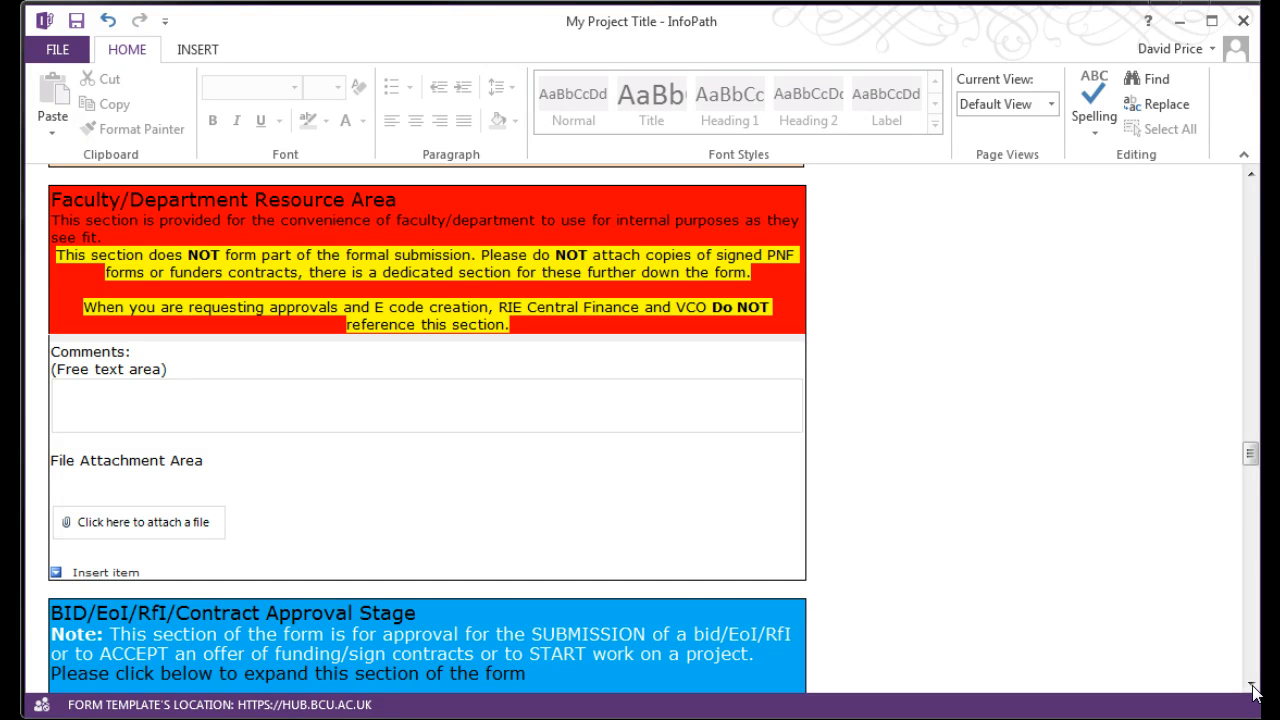
click(1251, 686)
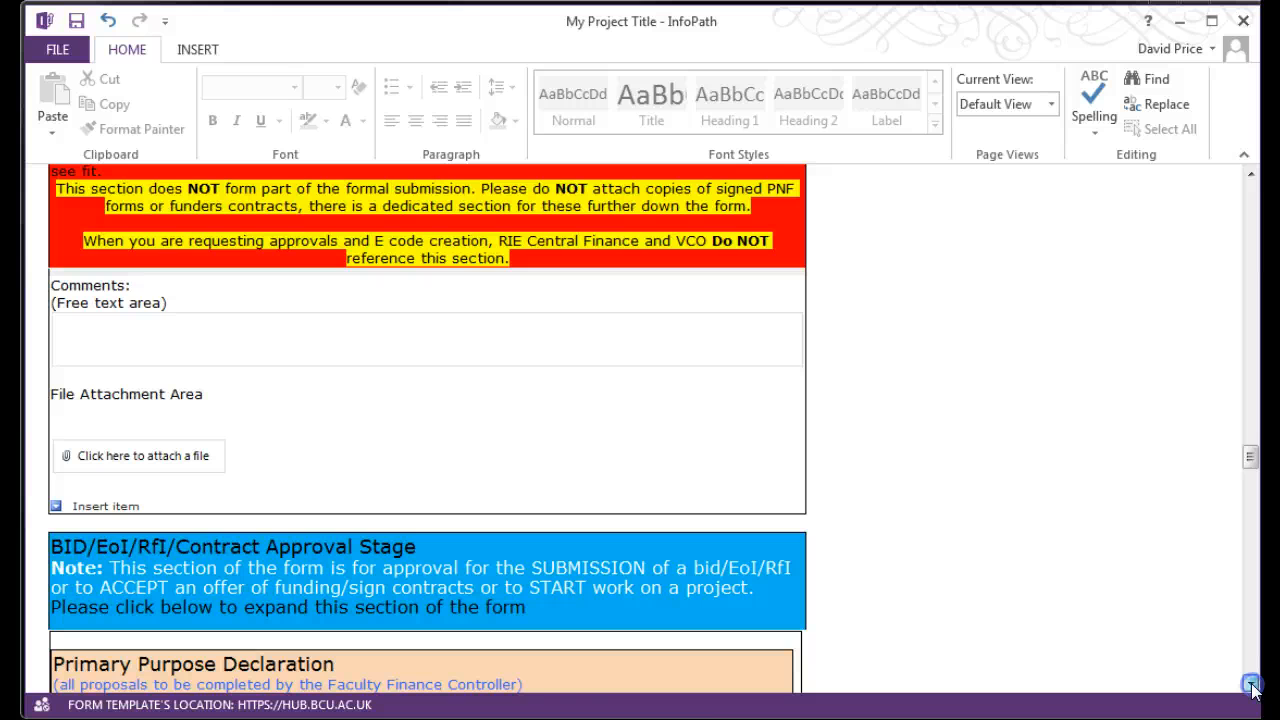
Read through the Primary Purpose Declaration questions in the BID/EoI/RfI/Contract Approval Stage section.
click(1252, 685)
click(1252, 685)
click(1252, 685)
click(1252, 685)
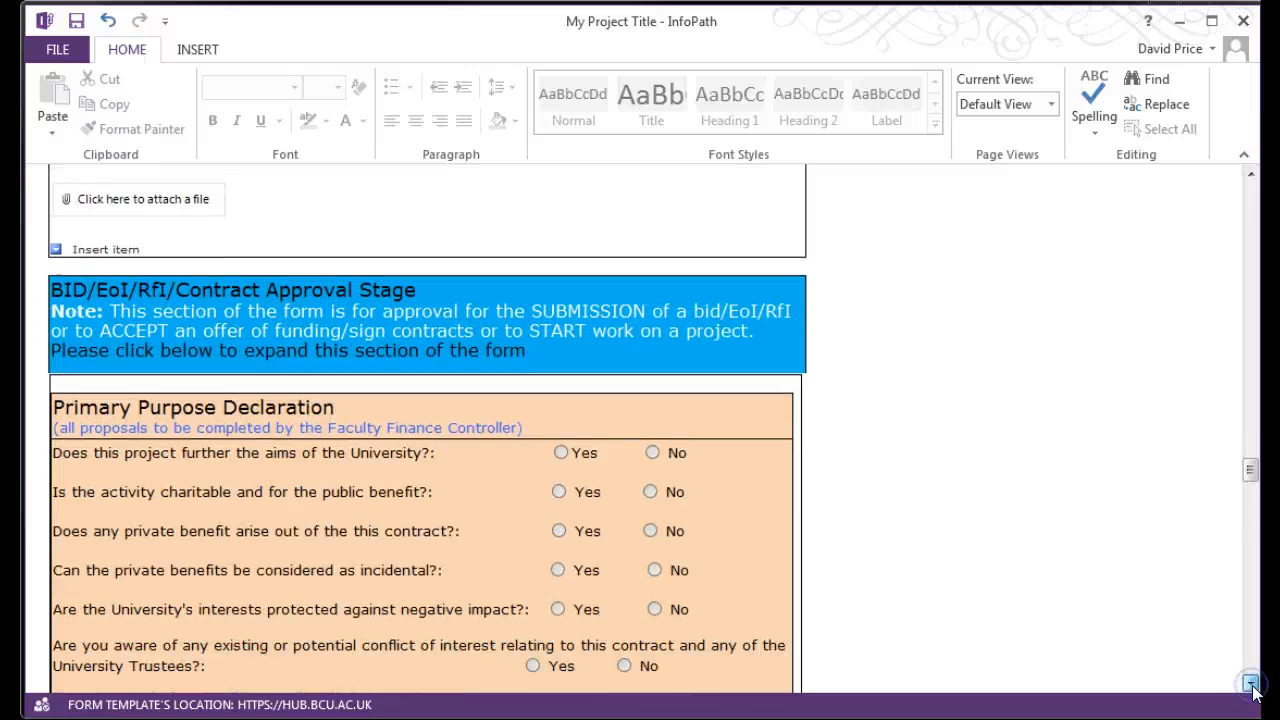
click(1252, 685)
click(1252, 686)
click(1252, 686)
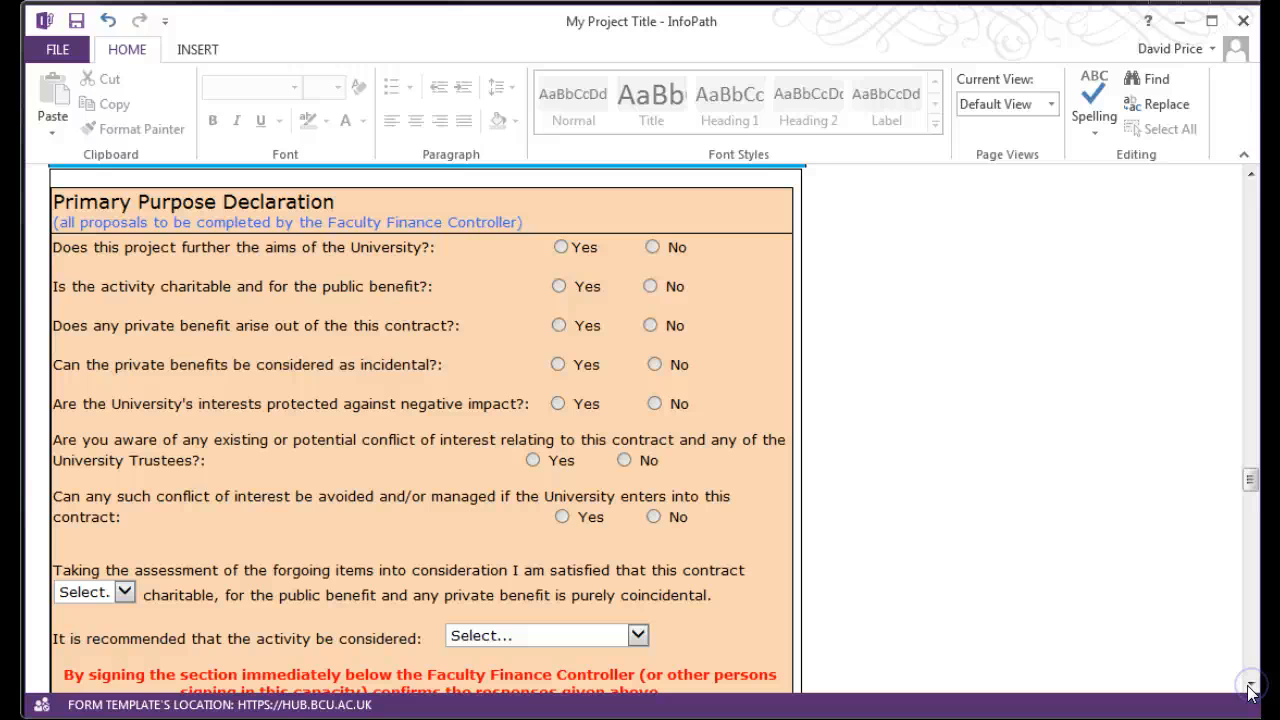
click(1252, 686)
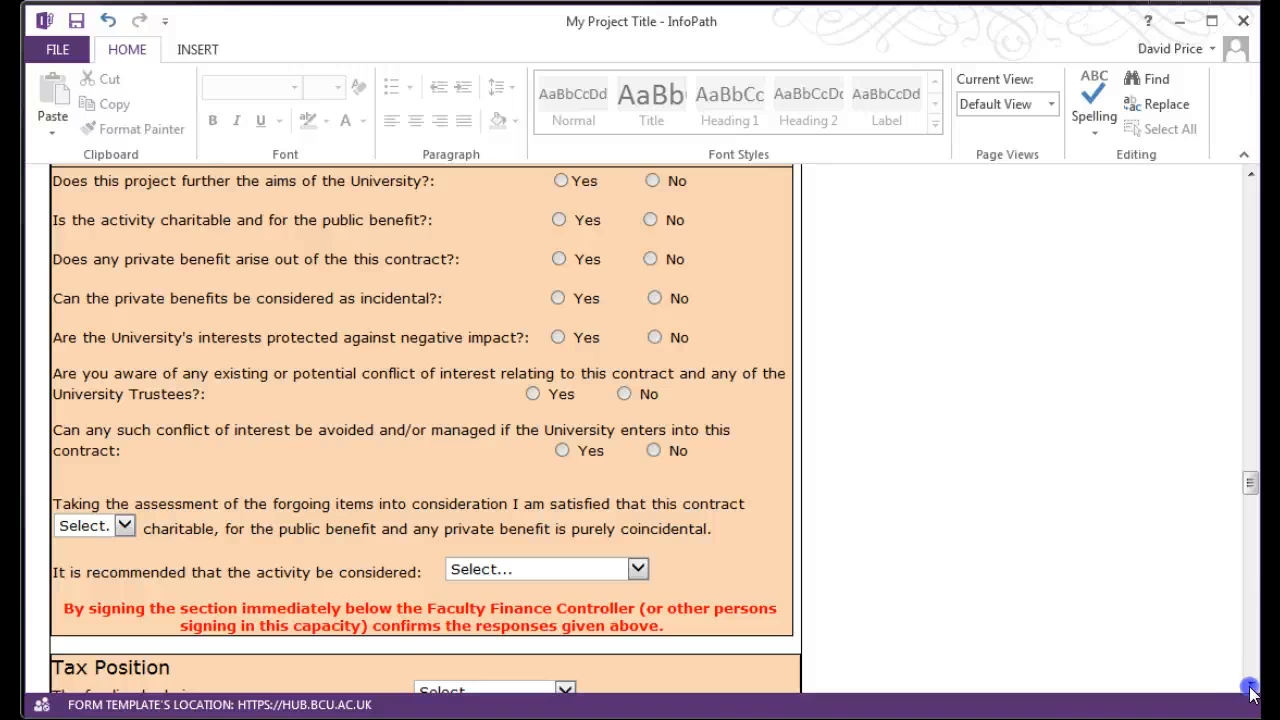
Review the Tax Position and financial sign-off sections, and select the attachment field for the signed PNF authorising bid development.
click(1252, 686)
click(1252, 686)
click(1252, 686)
click(1252, 686)
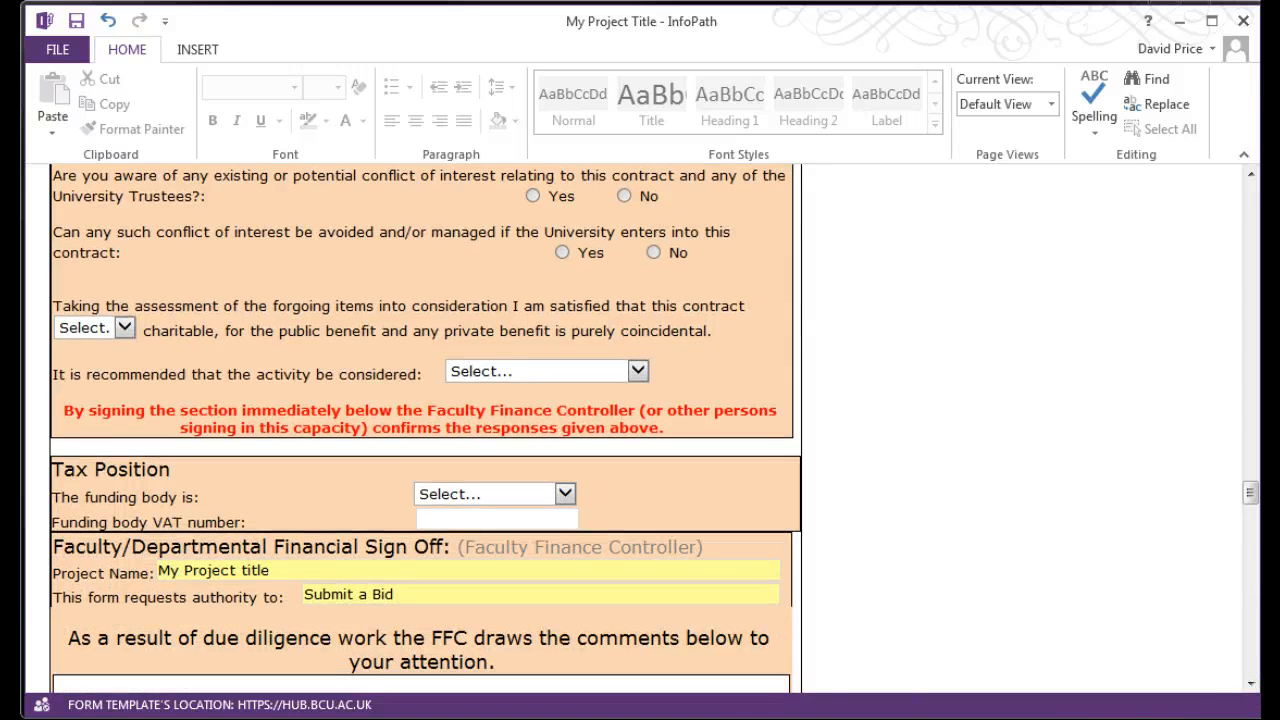
scroll(1000, 390, down, 10)
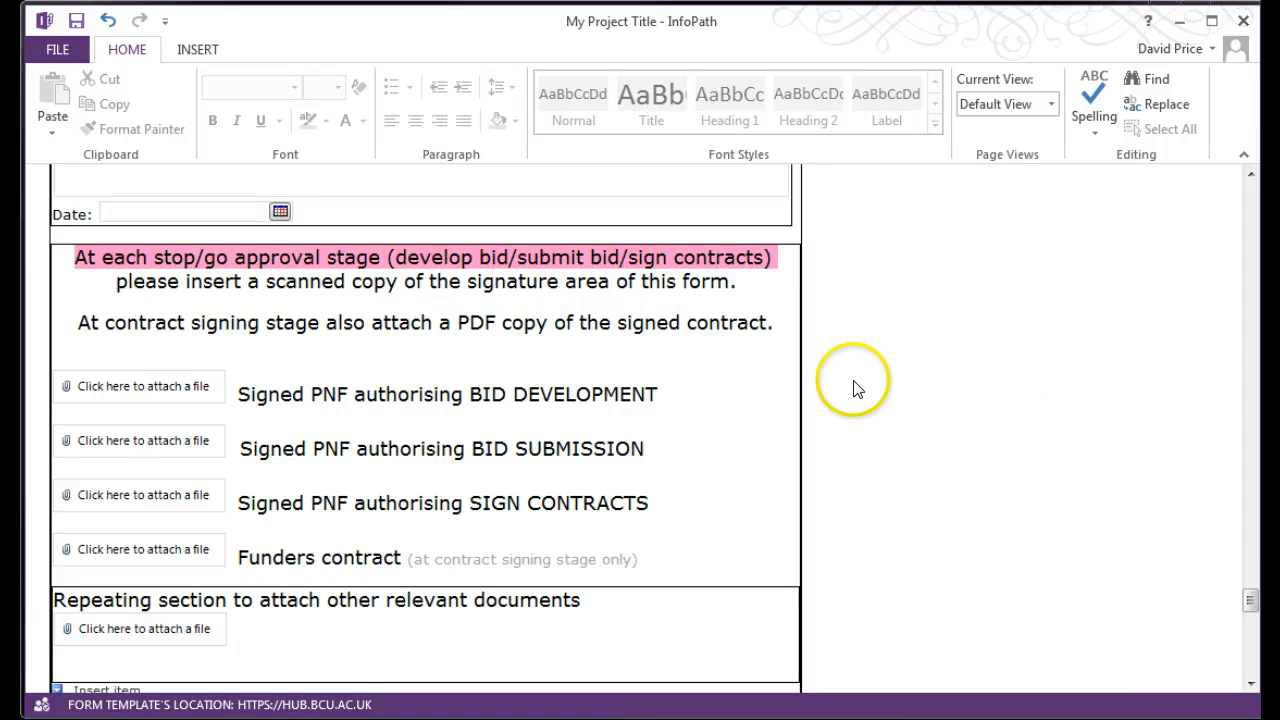
click(215, 388)
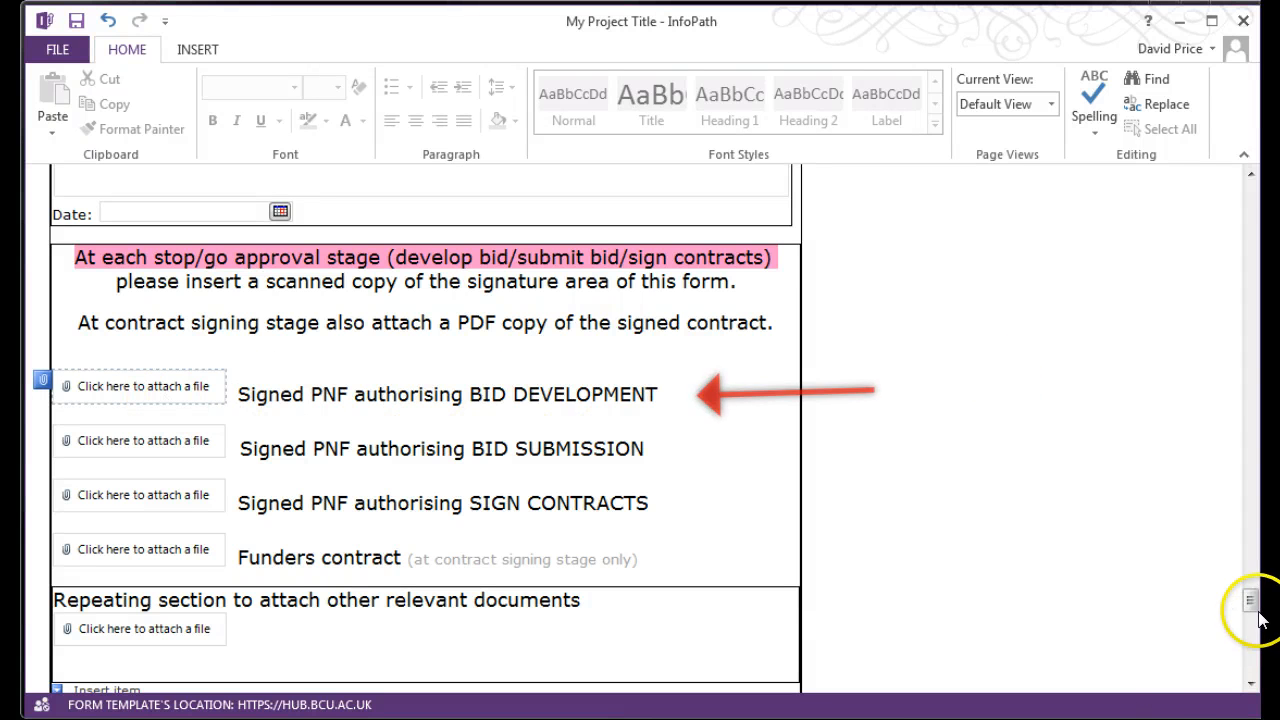
Examine the BC, Unit and Activity boxes of Activity Code 01 in the FFC & Management Accounts section.
click(1251, 683)
click(1251, 683)
click(1251, 683)
click(1251, 683)
click(1251, 686)
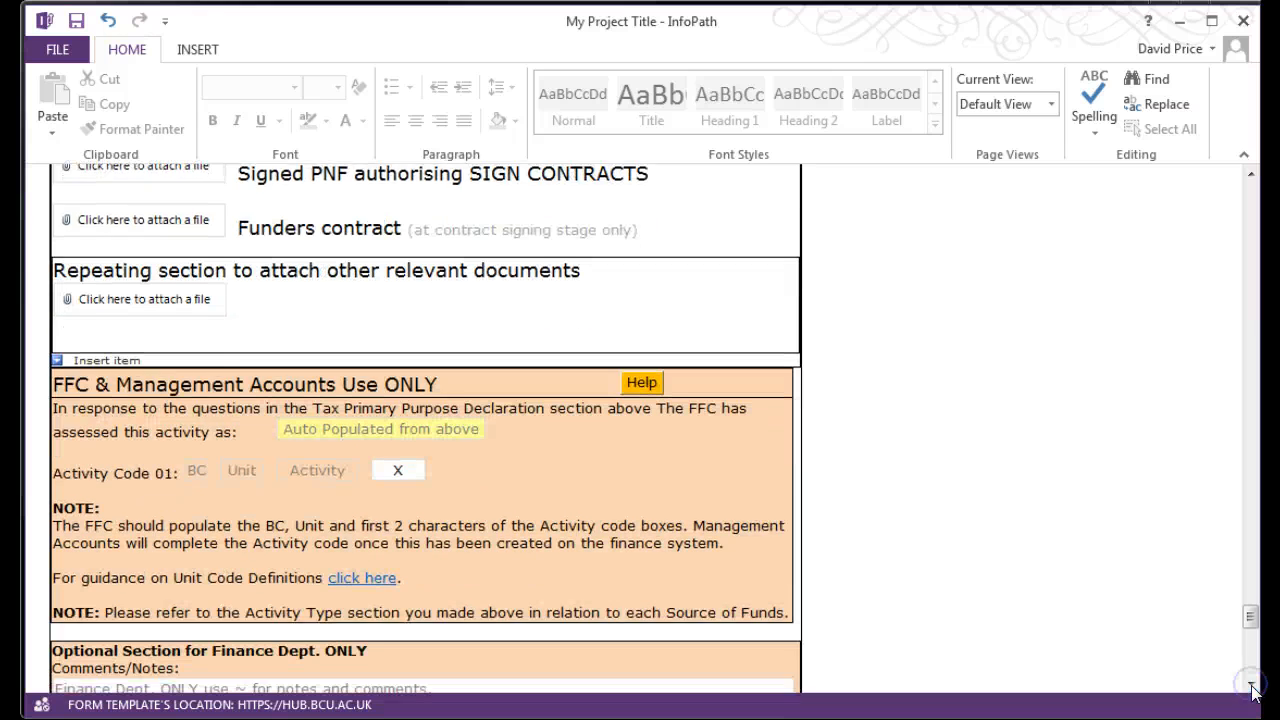
click(1251, 686)
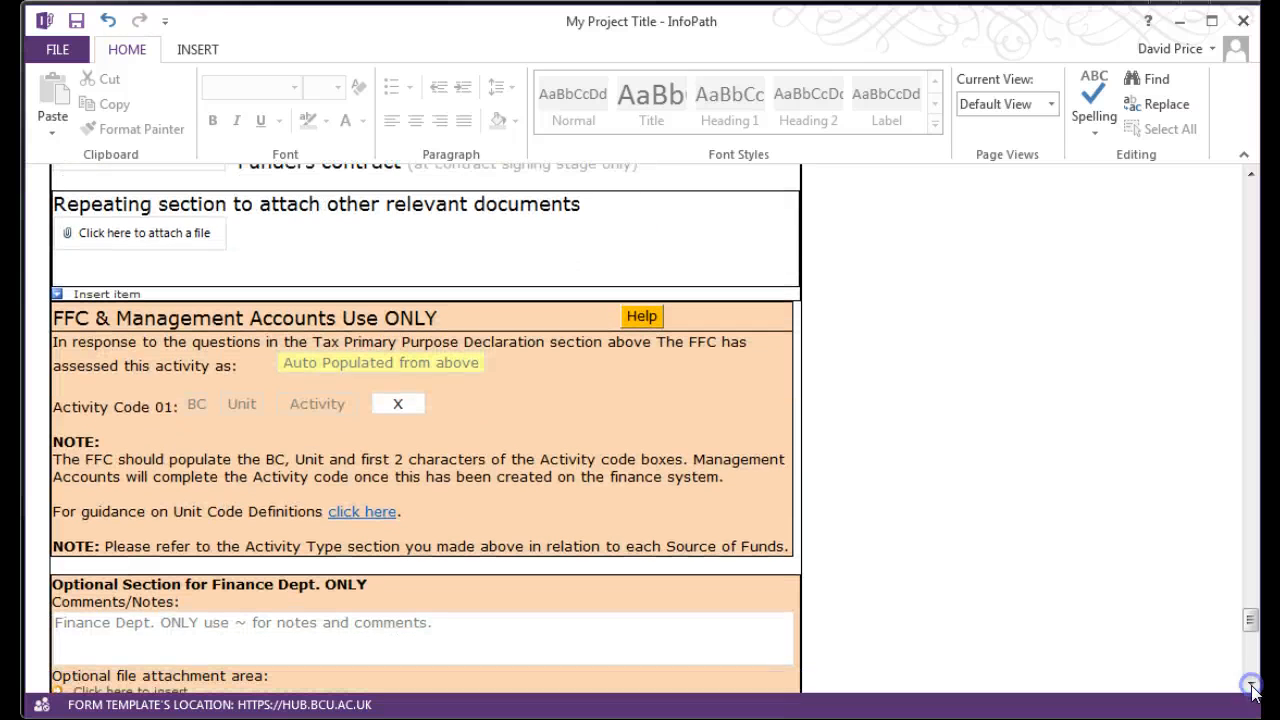
click(197, 403)
click(240, 404)
click(303, 403)
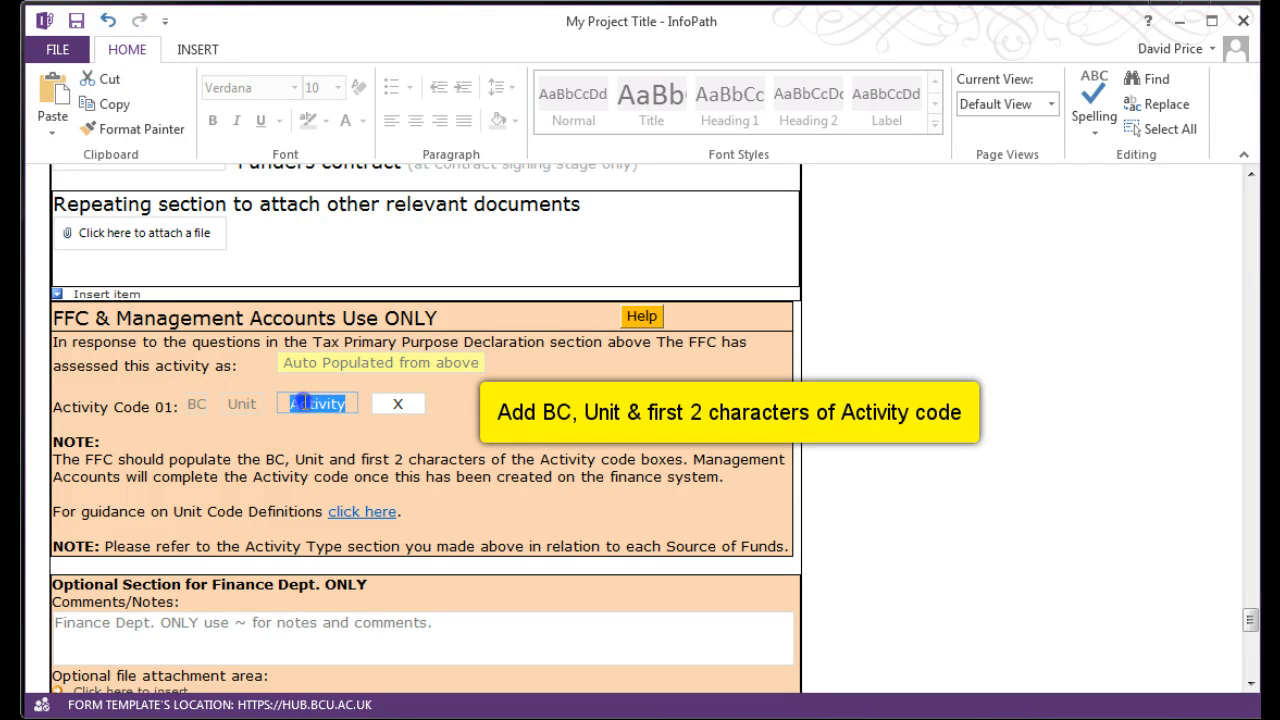